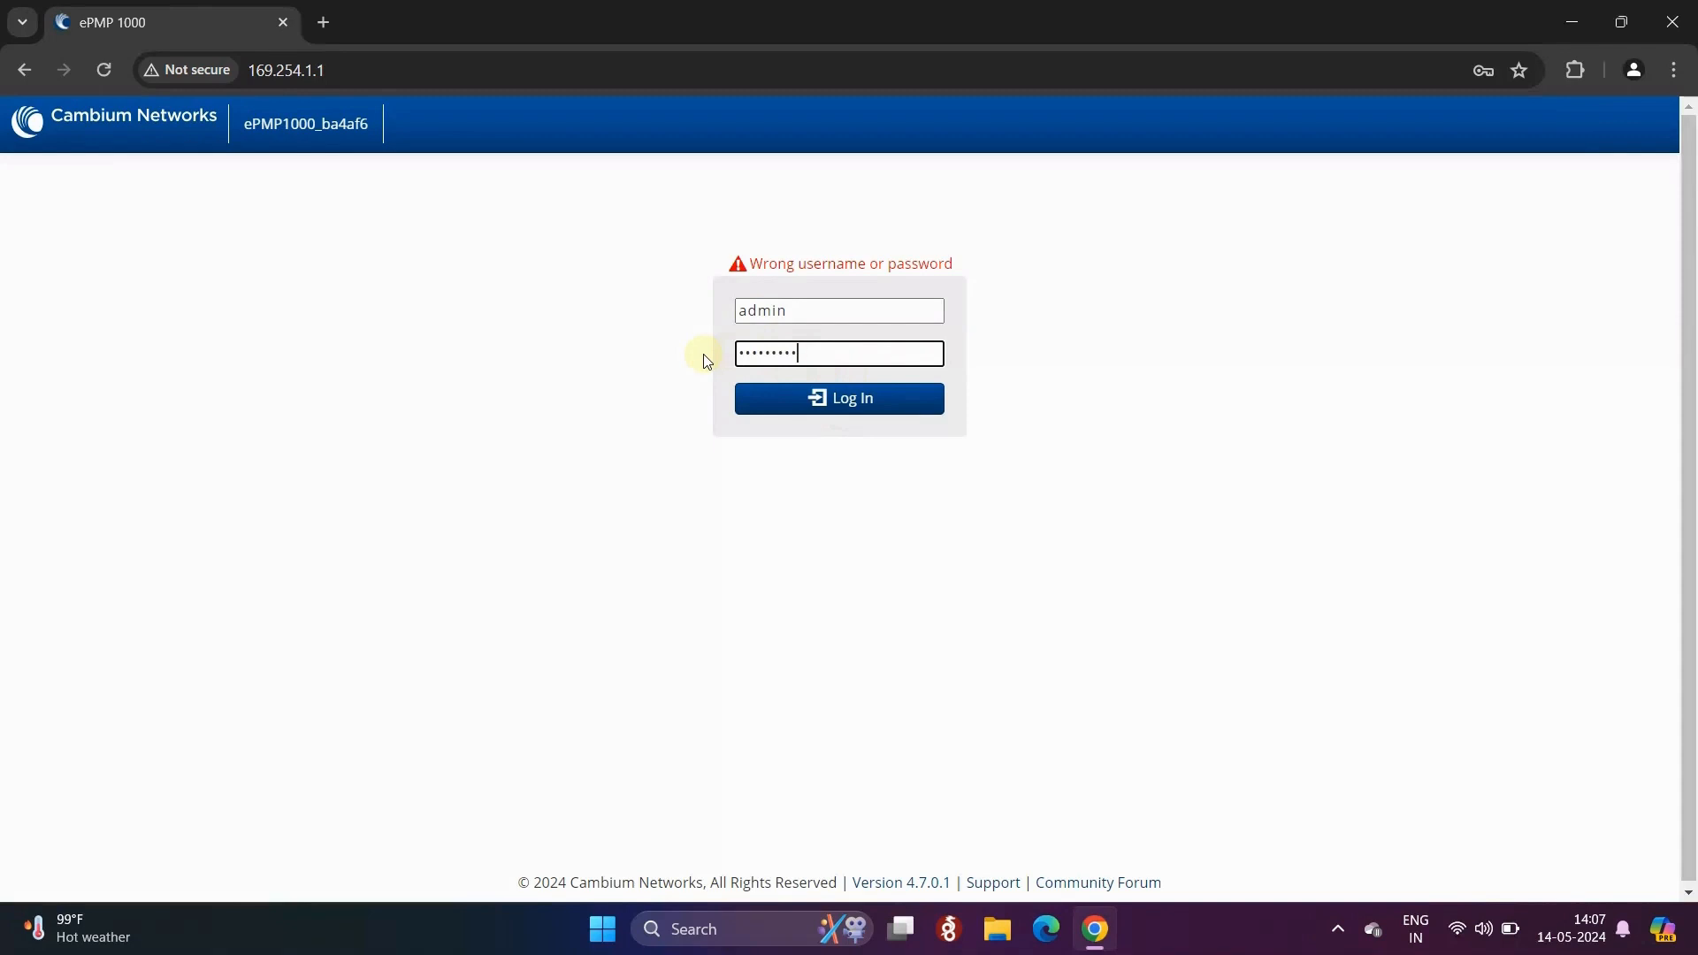
- Log in, open Tools > Software Upgrade, and check for updates to confirm 4.7.0.1 is current
click(808, 396)
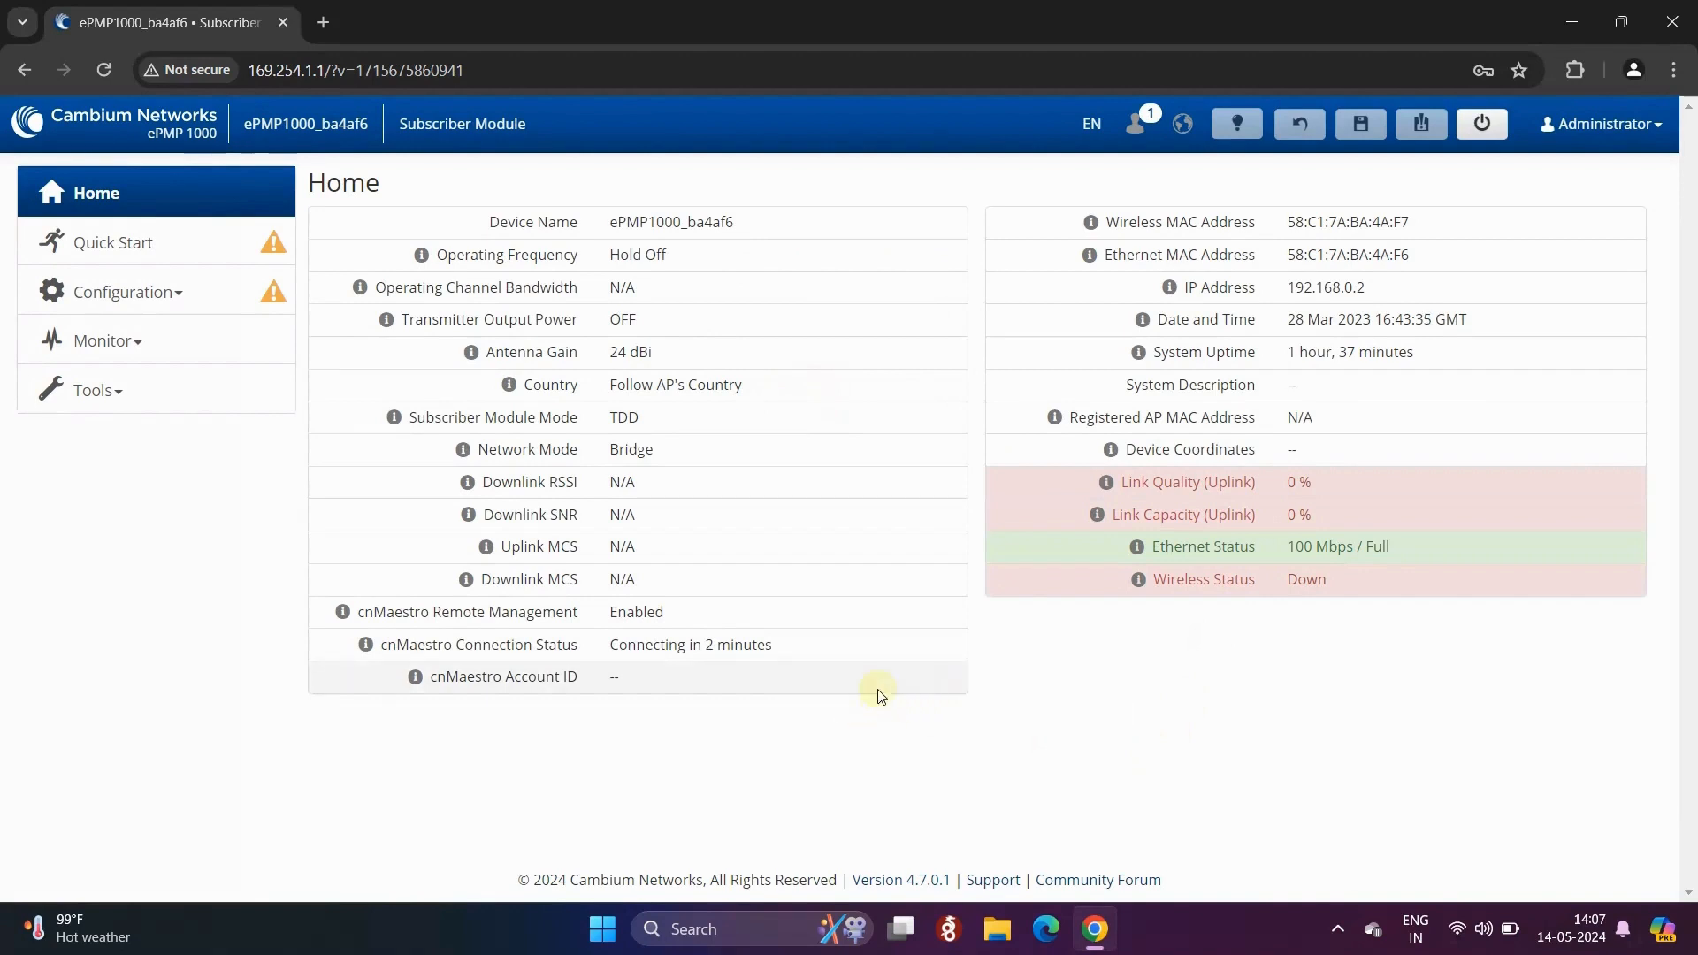
click(110, 383)
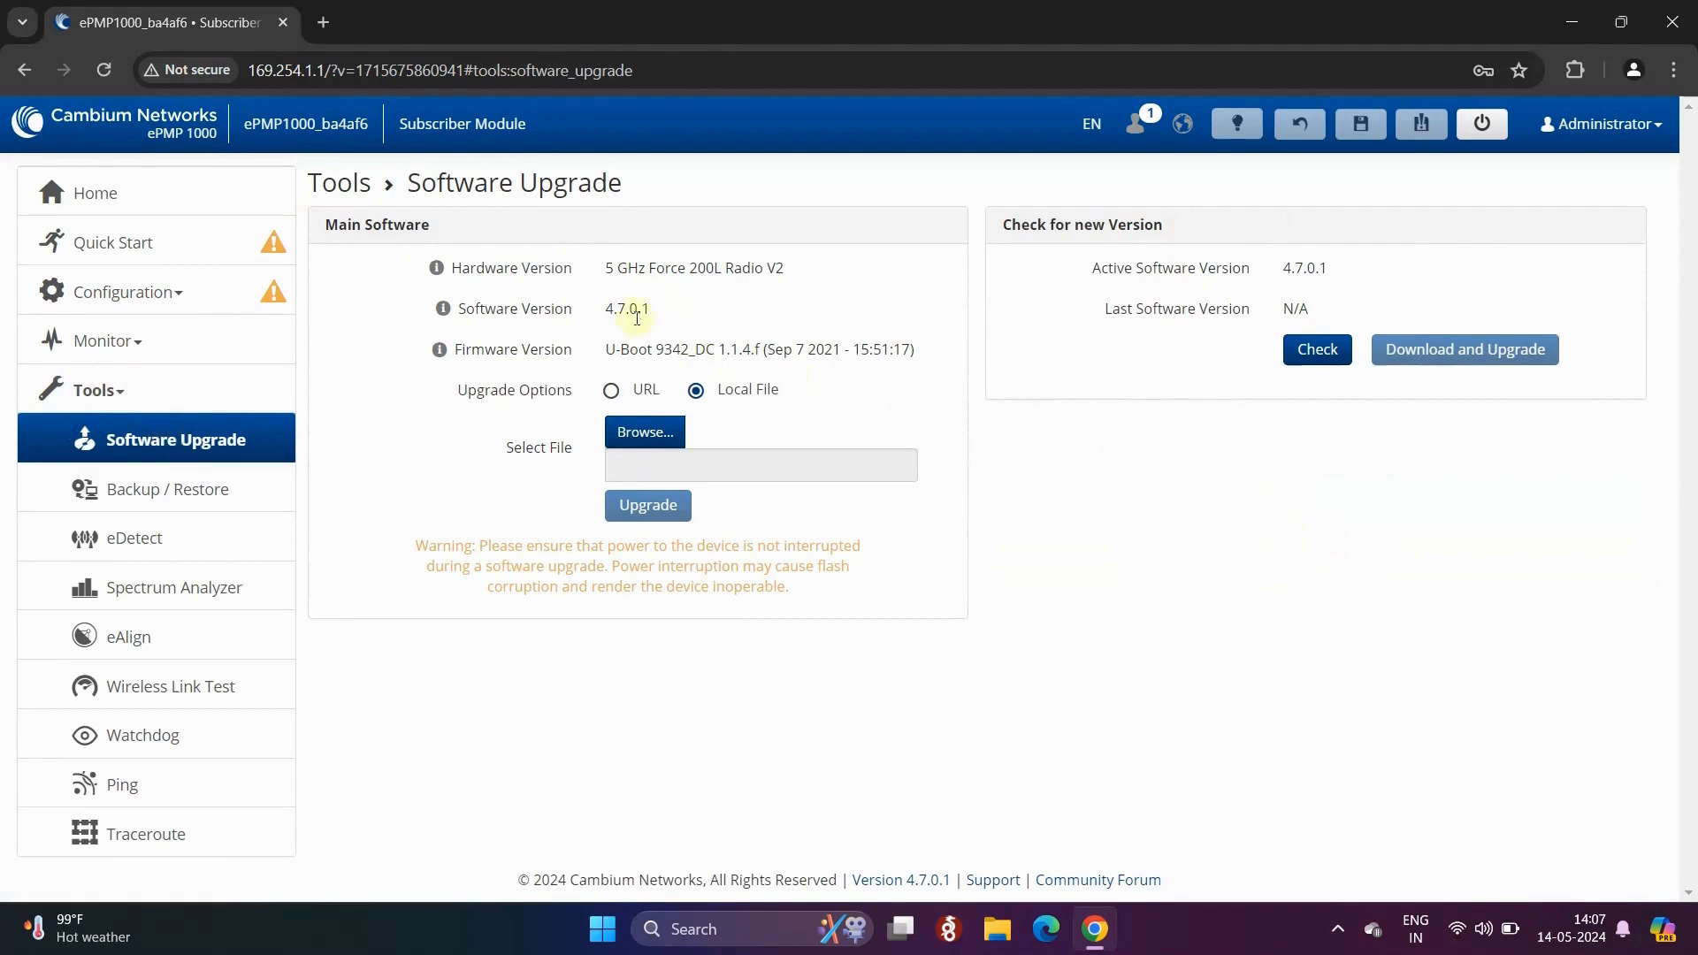
drag(1100, 268, 1318, 293)
click(1150, 588)
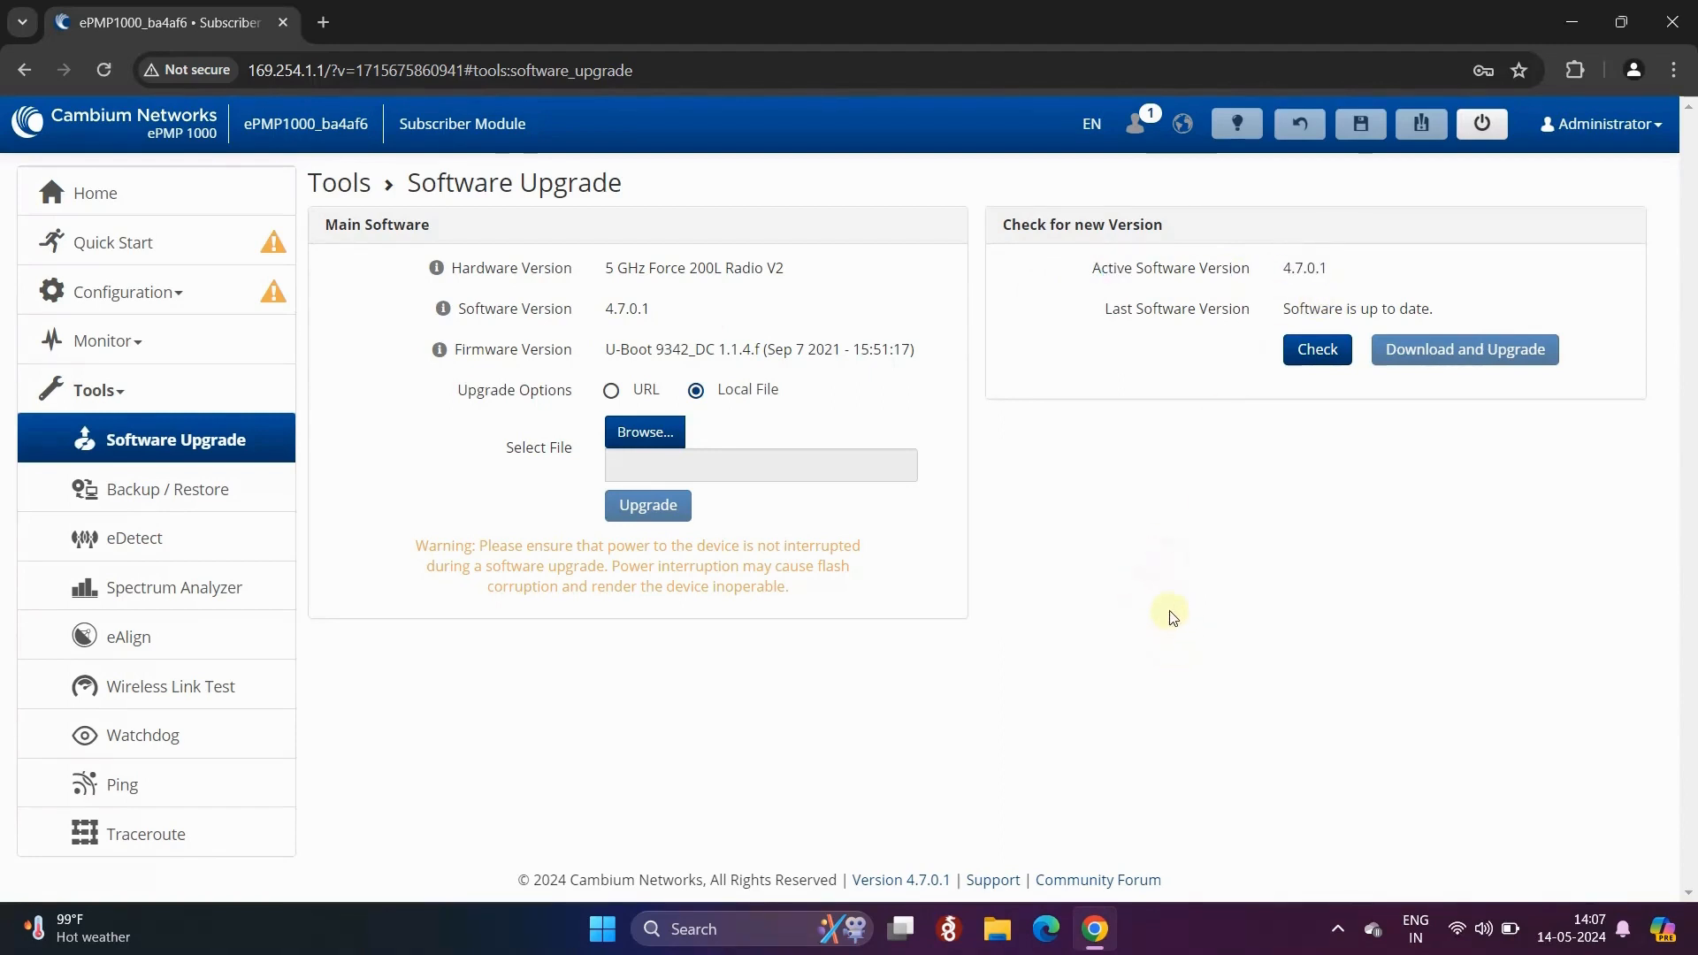
- Search Google for 'cambium firmware' in a new tab and open the Cambium Networks Support result
click(326, 28)
text(cambium )
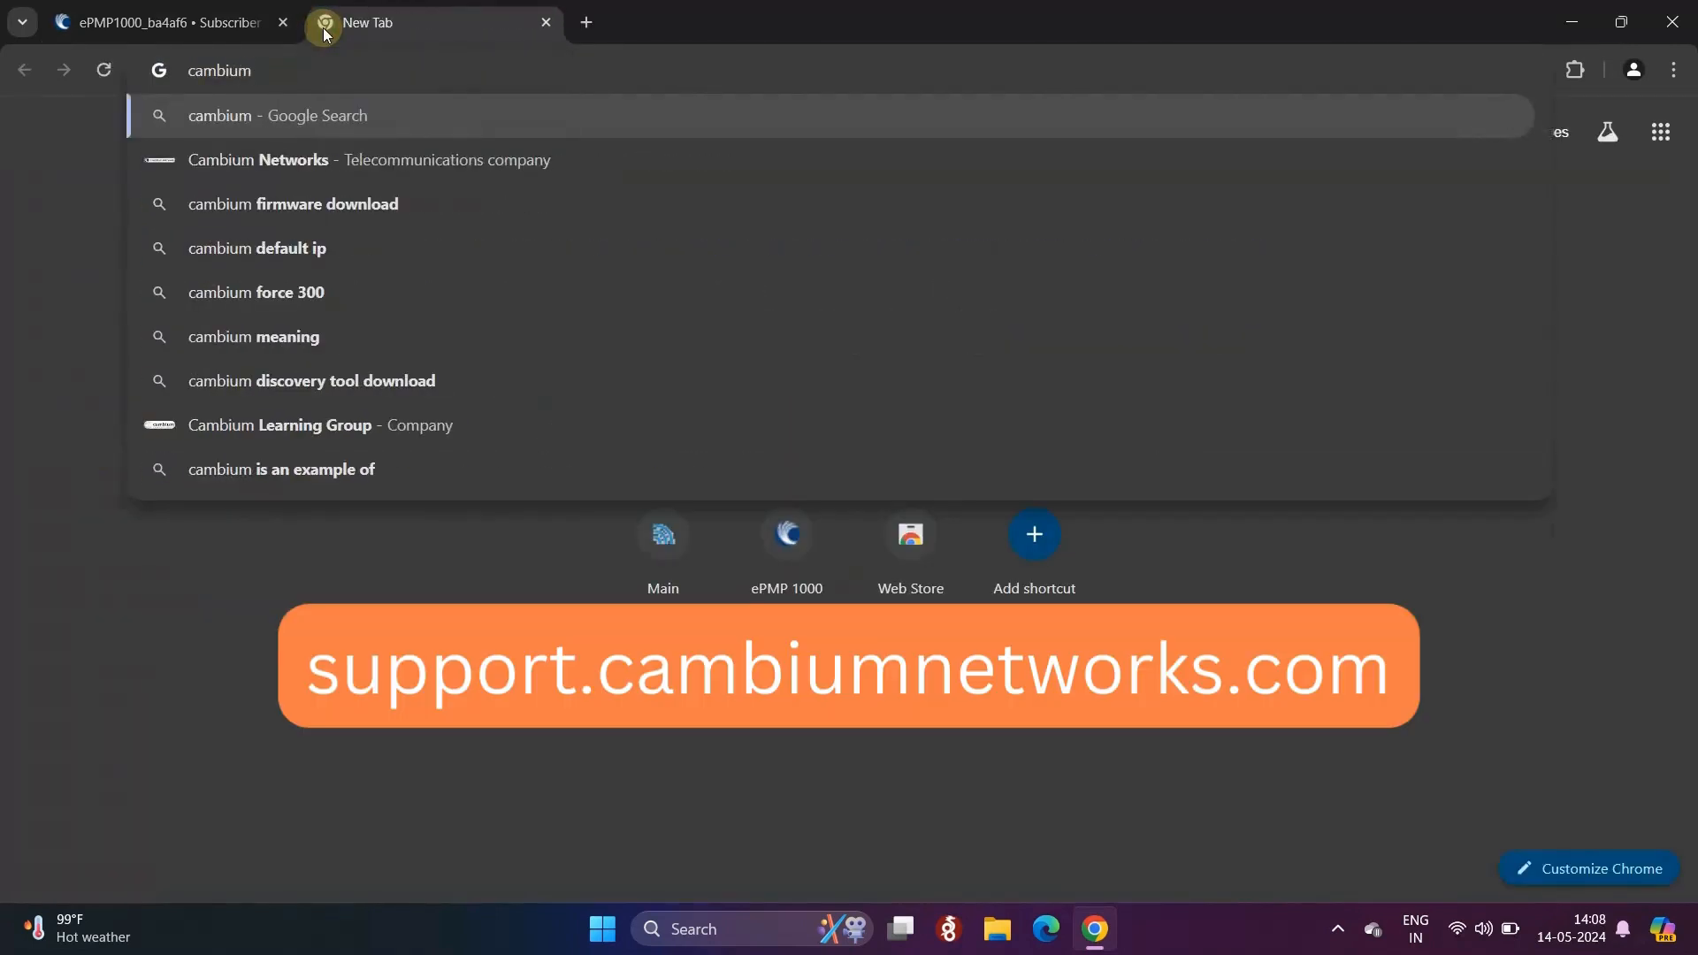
text(firmware)
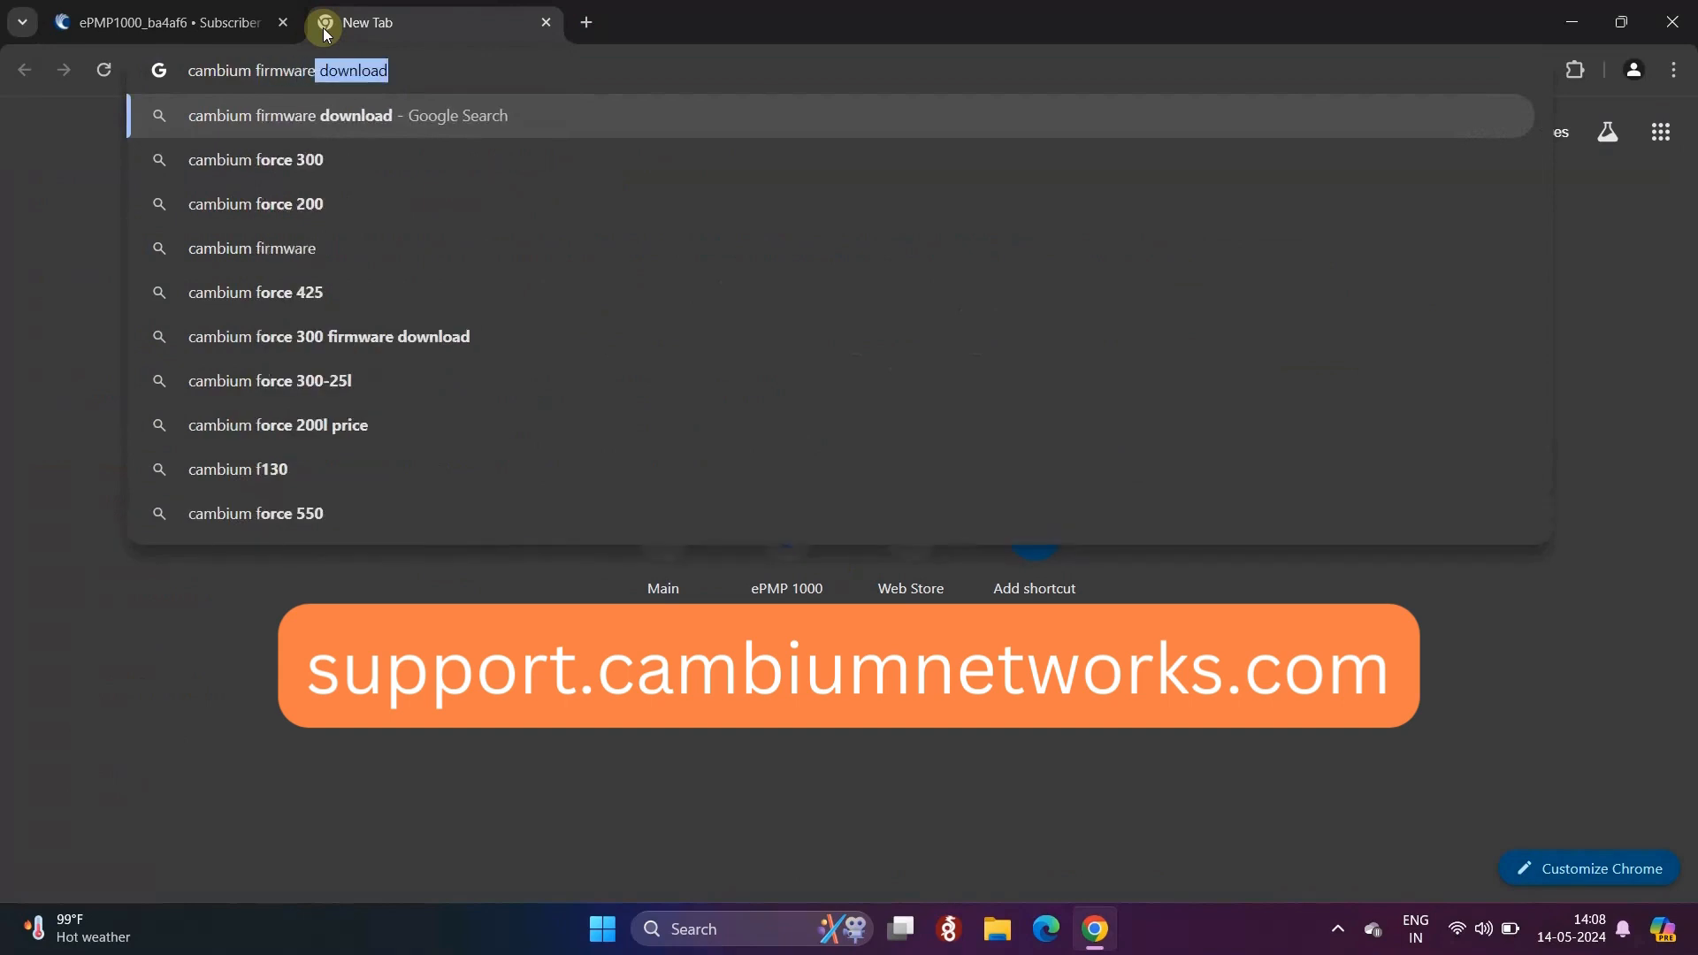
key(Return)
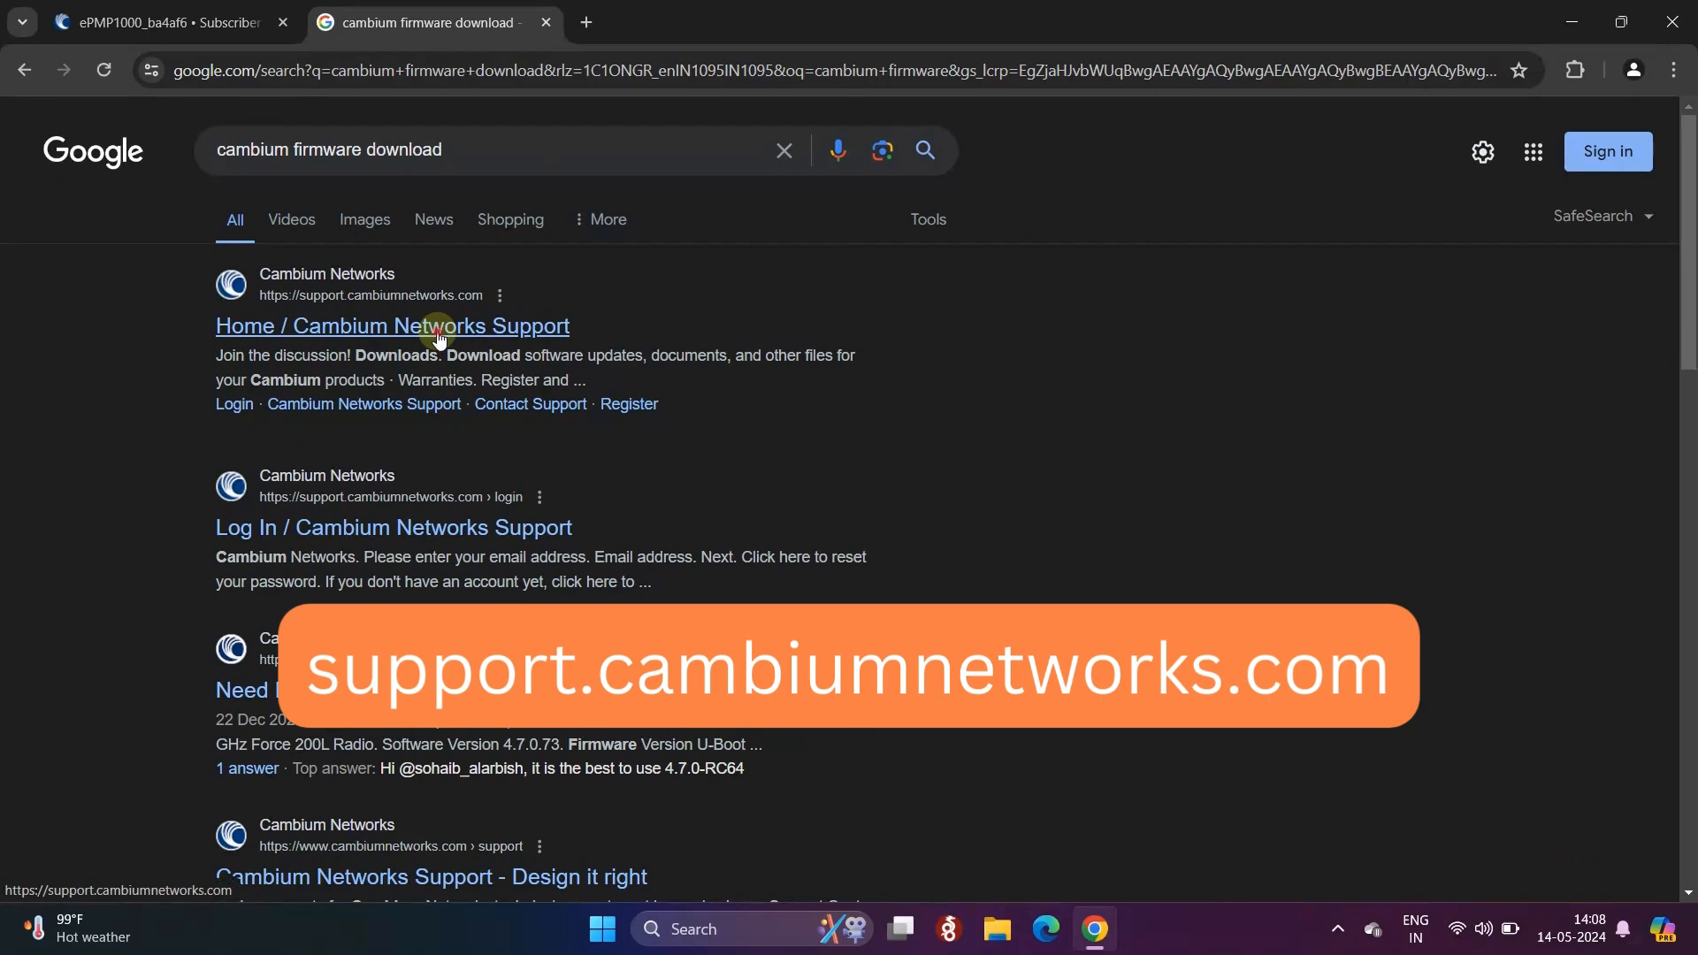
click(440, 337)
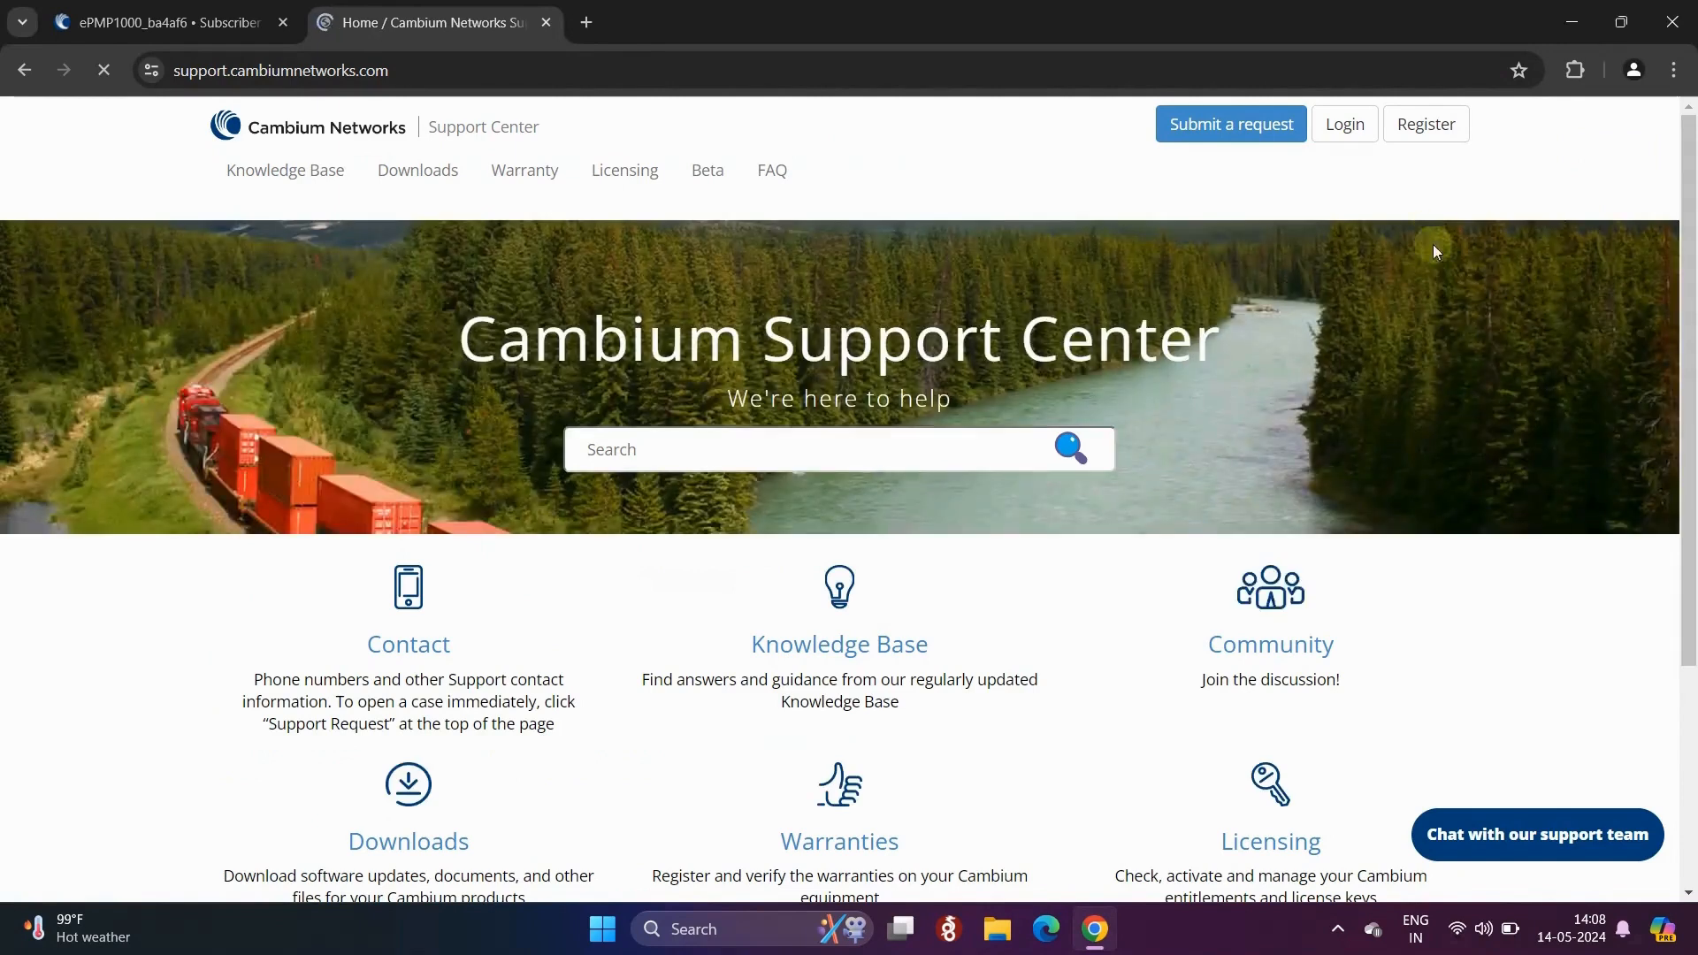
- Sign in to the Cambium Support account using the saved email address and the account password
click(1359, 139)
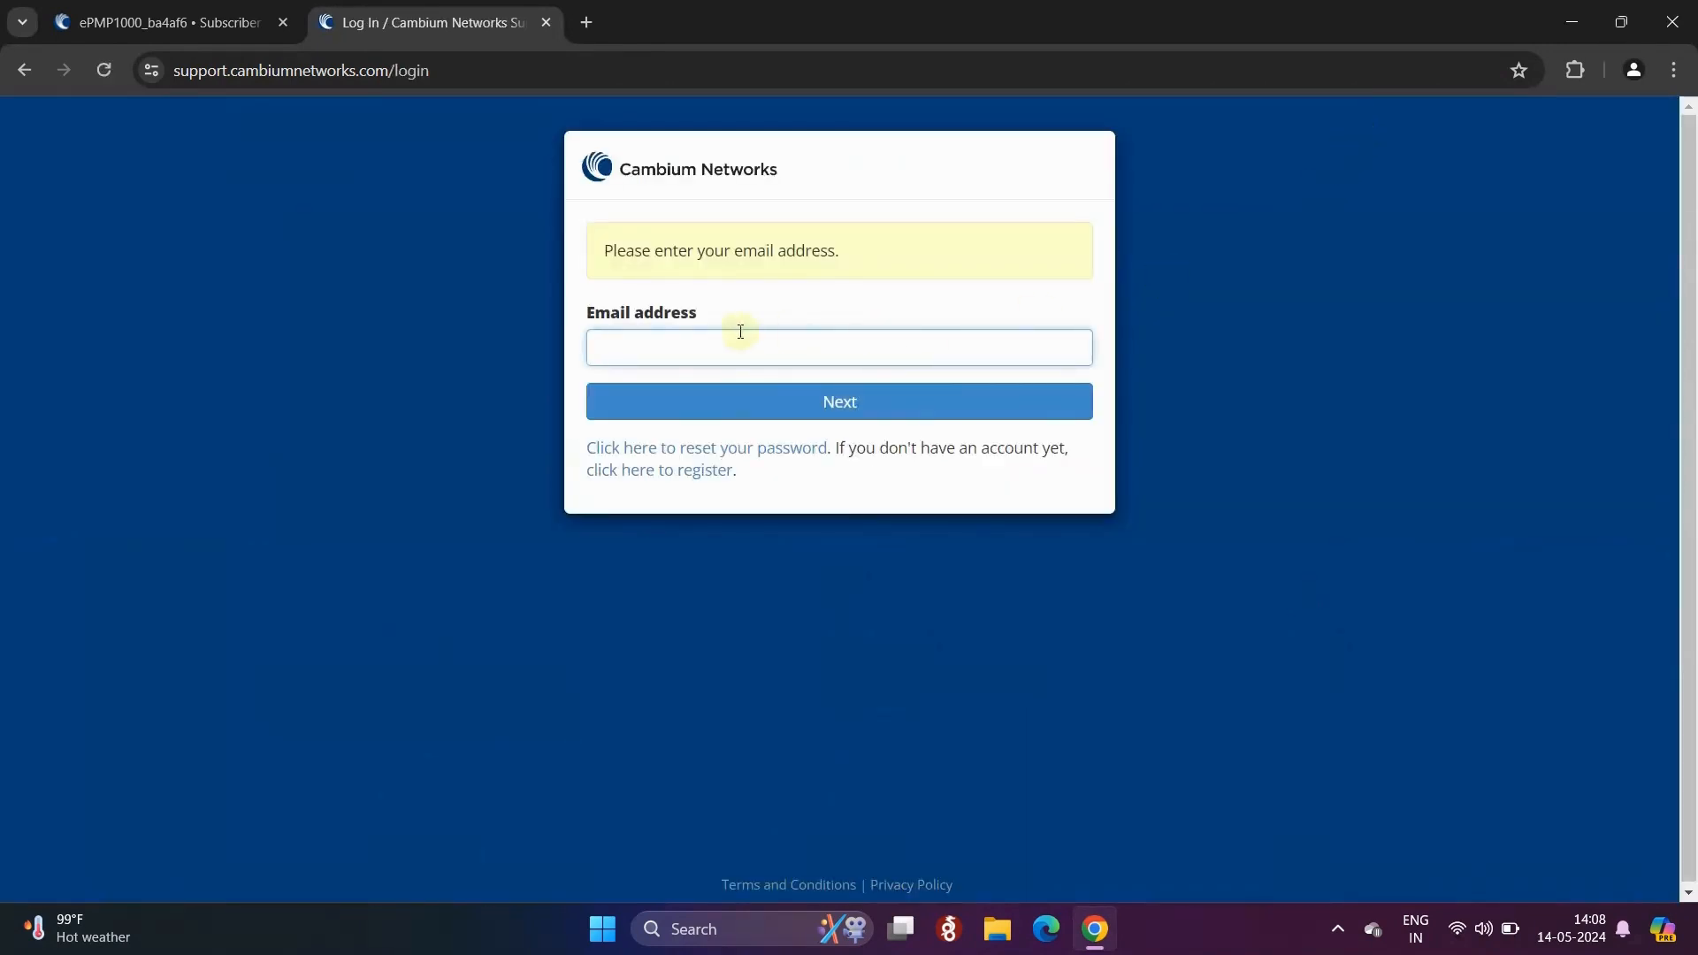
text(bh)
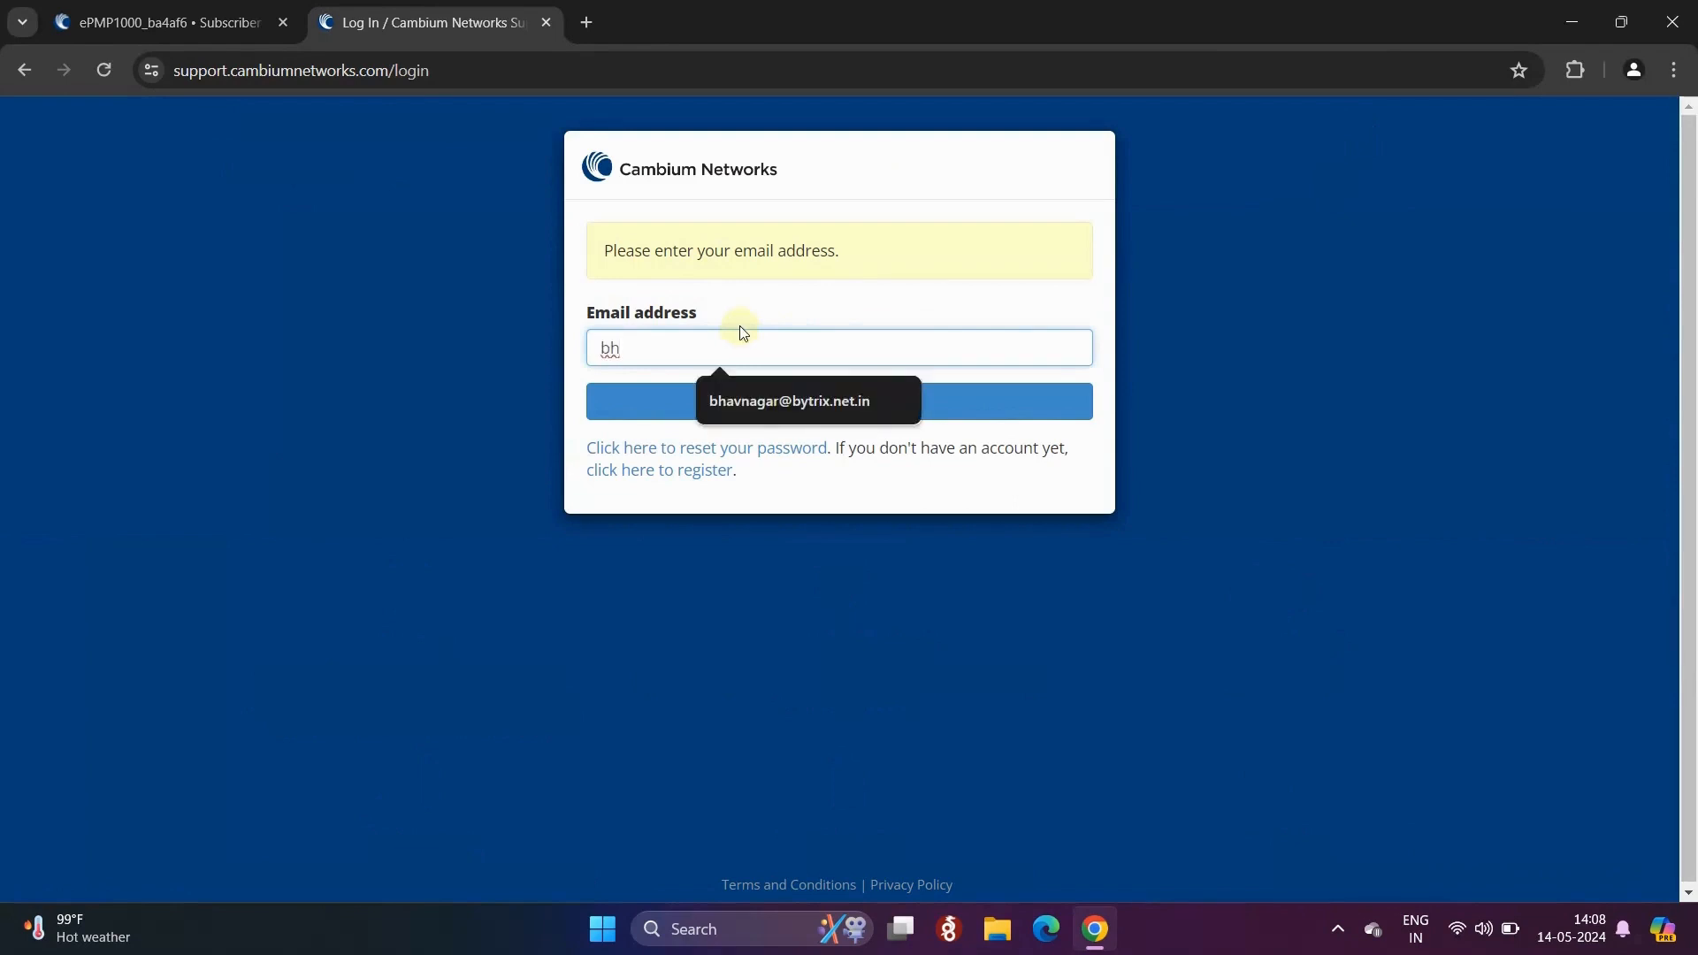
text(a)
click(796, 400)
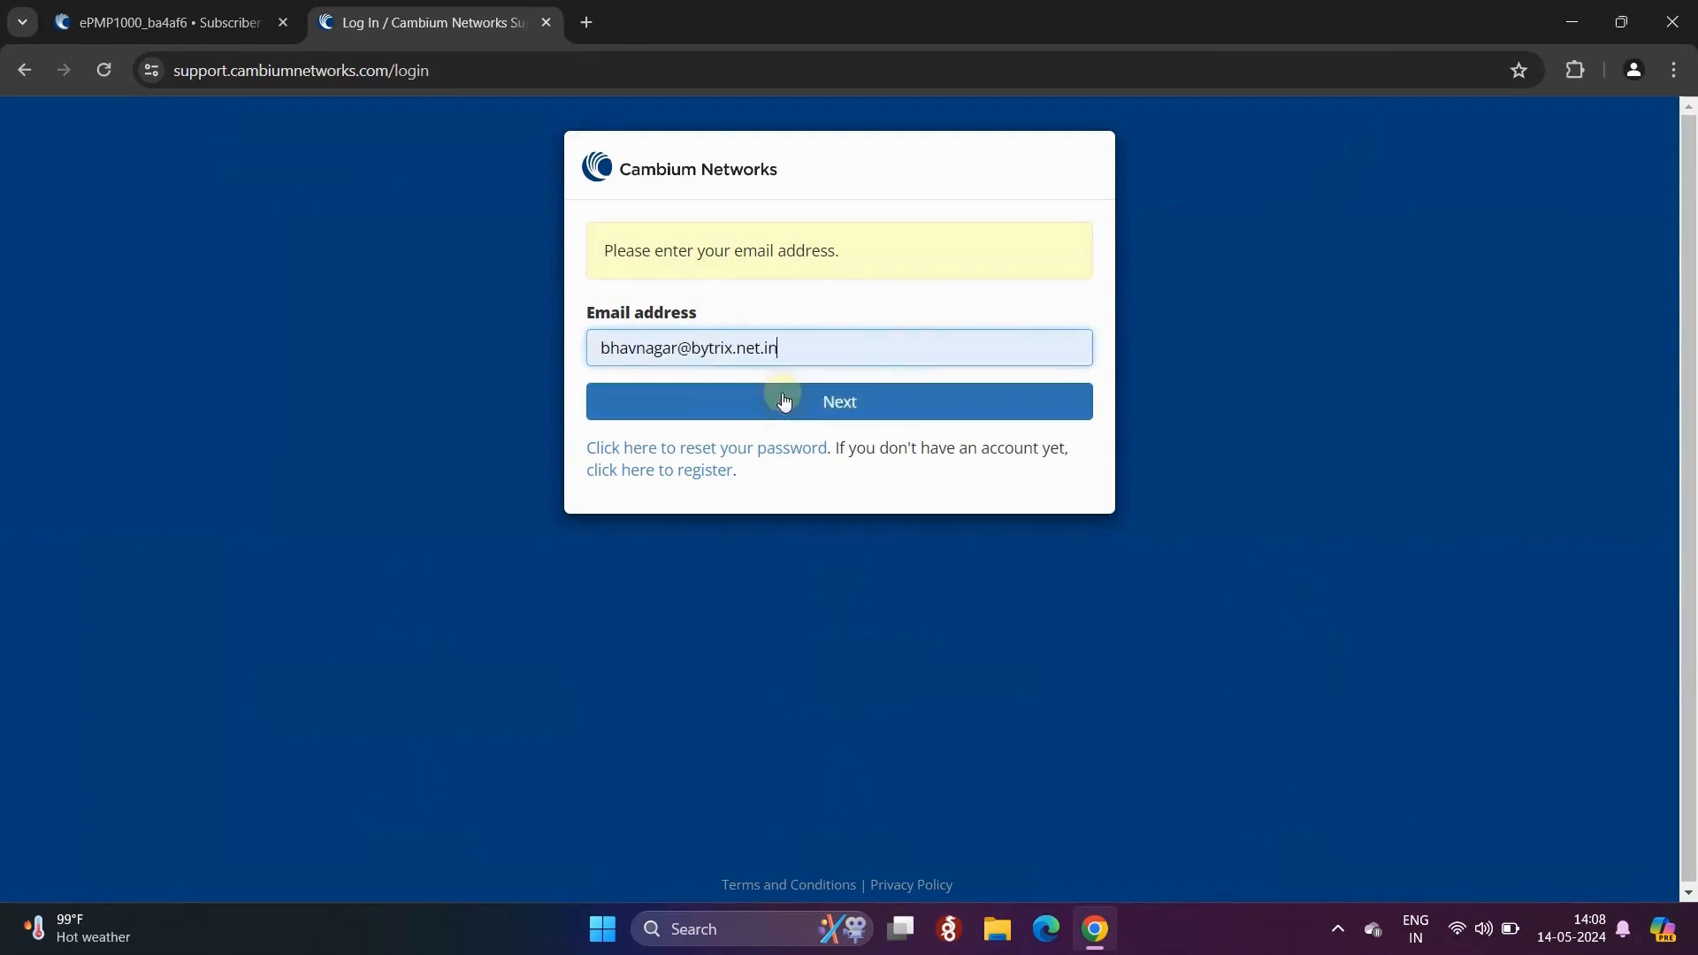
drag(865, 353, 597, 347)
click(838, 352)
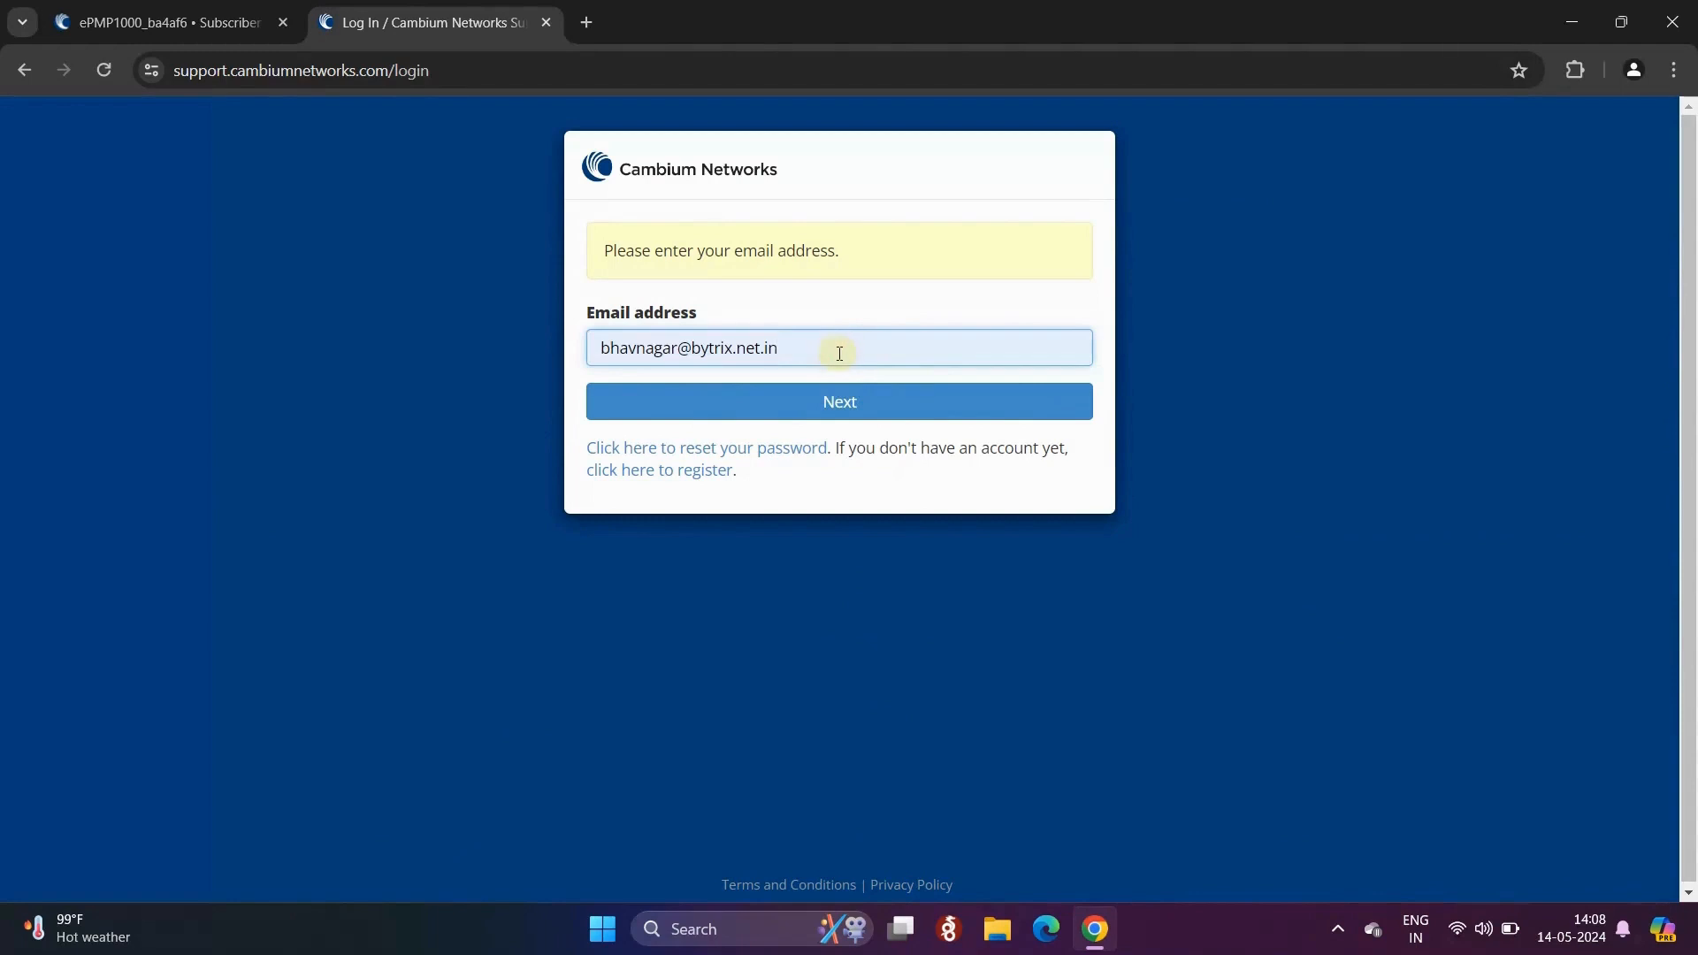
click(844, 404)
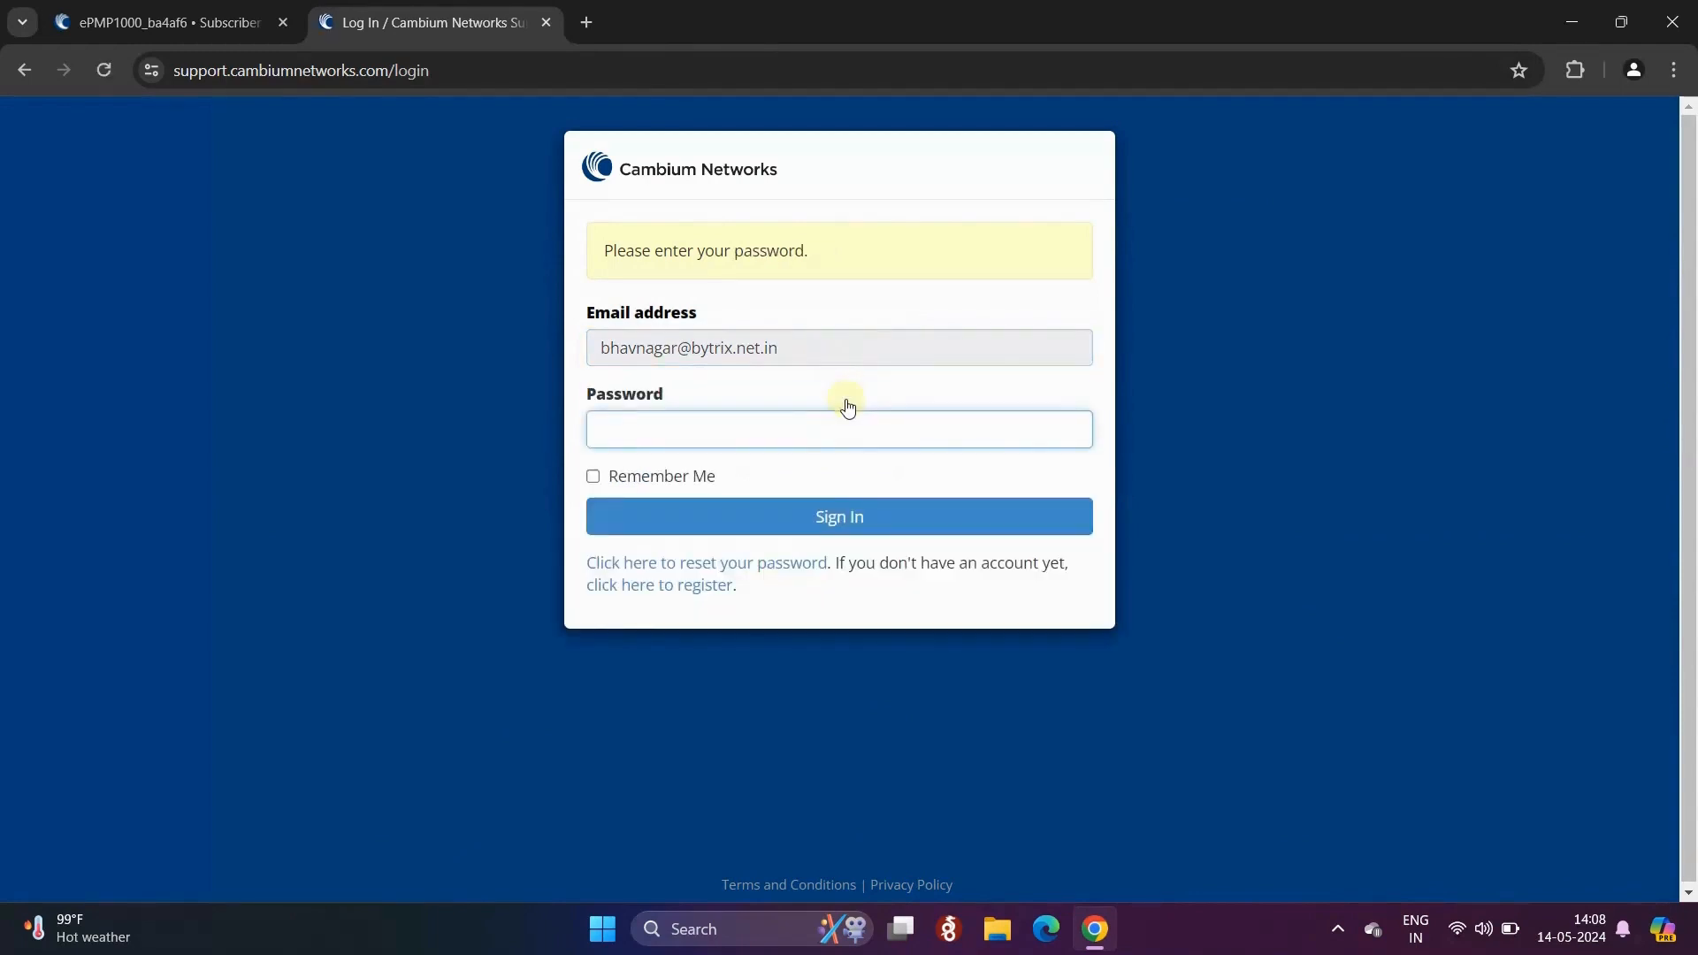
text(••••••••••)
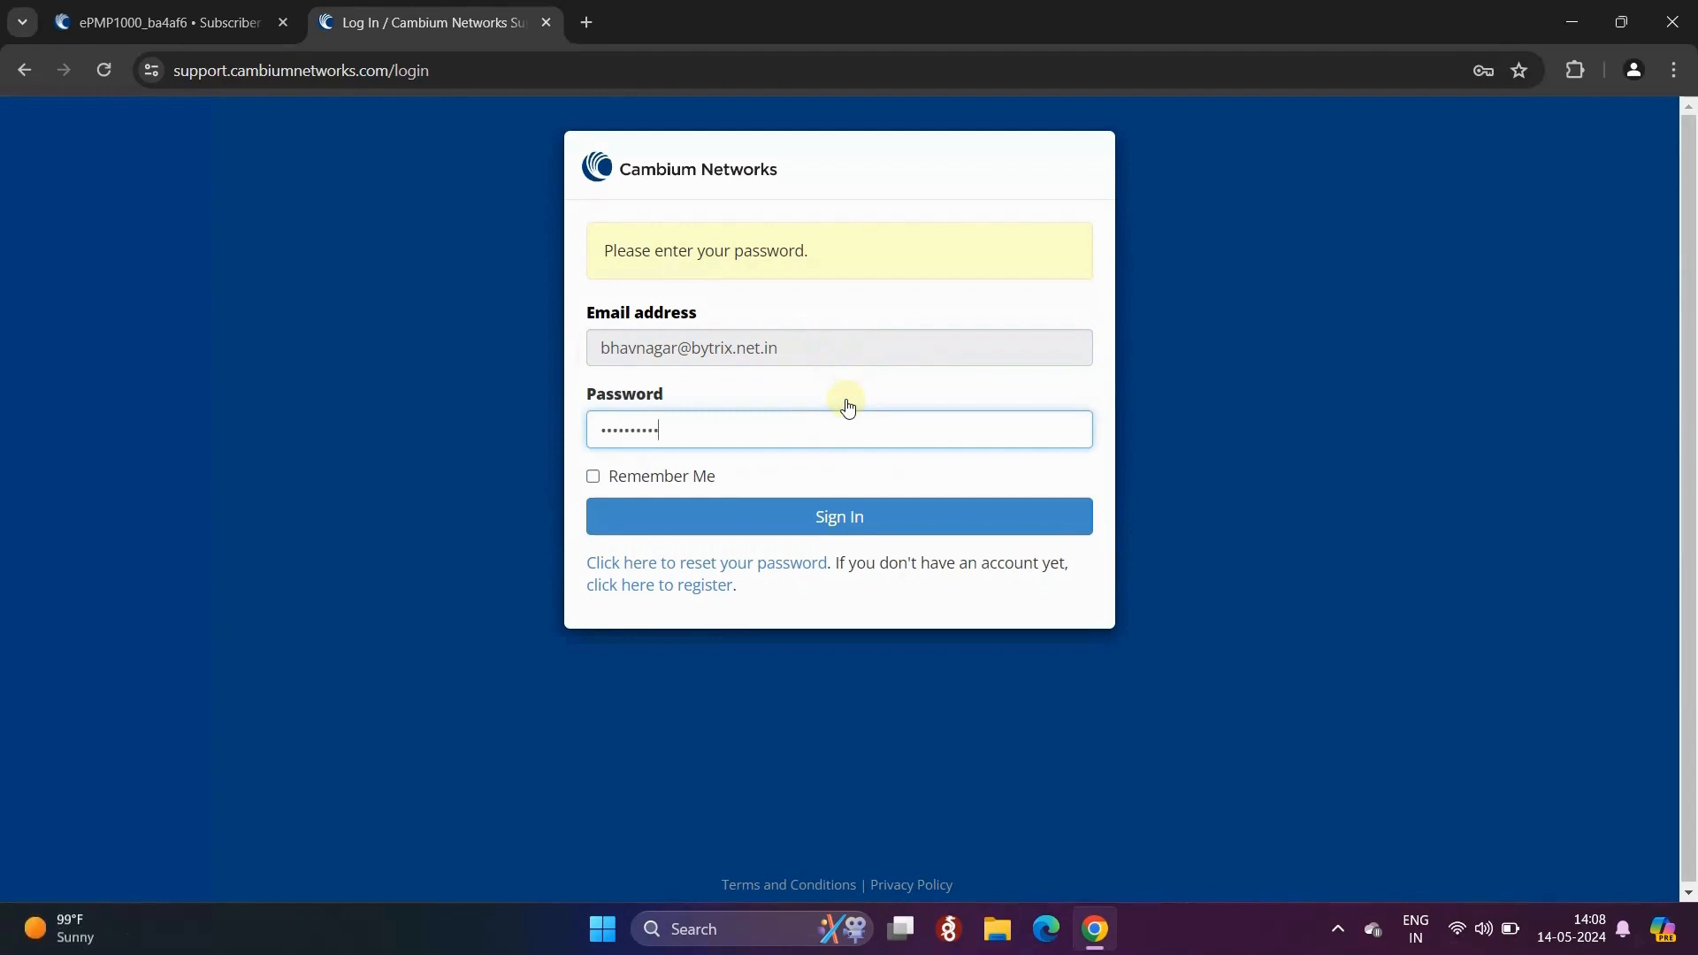
click(845, 515)
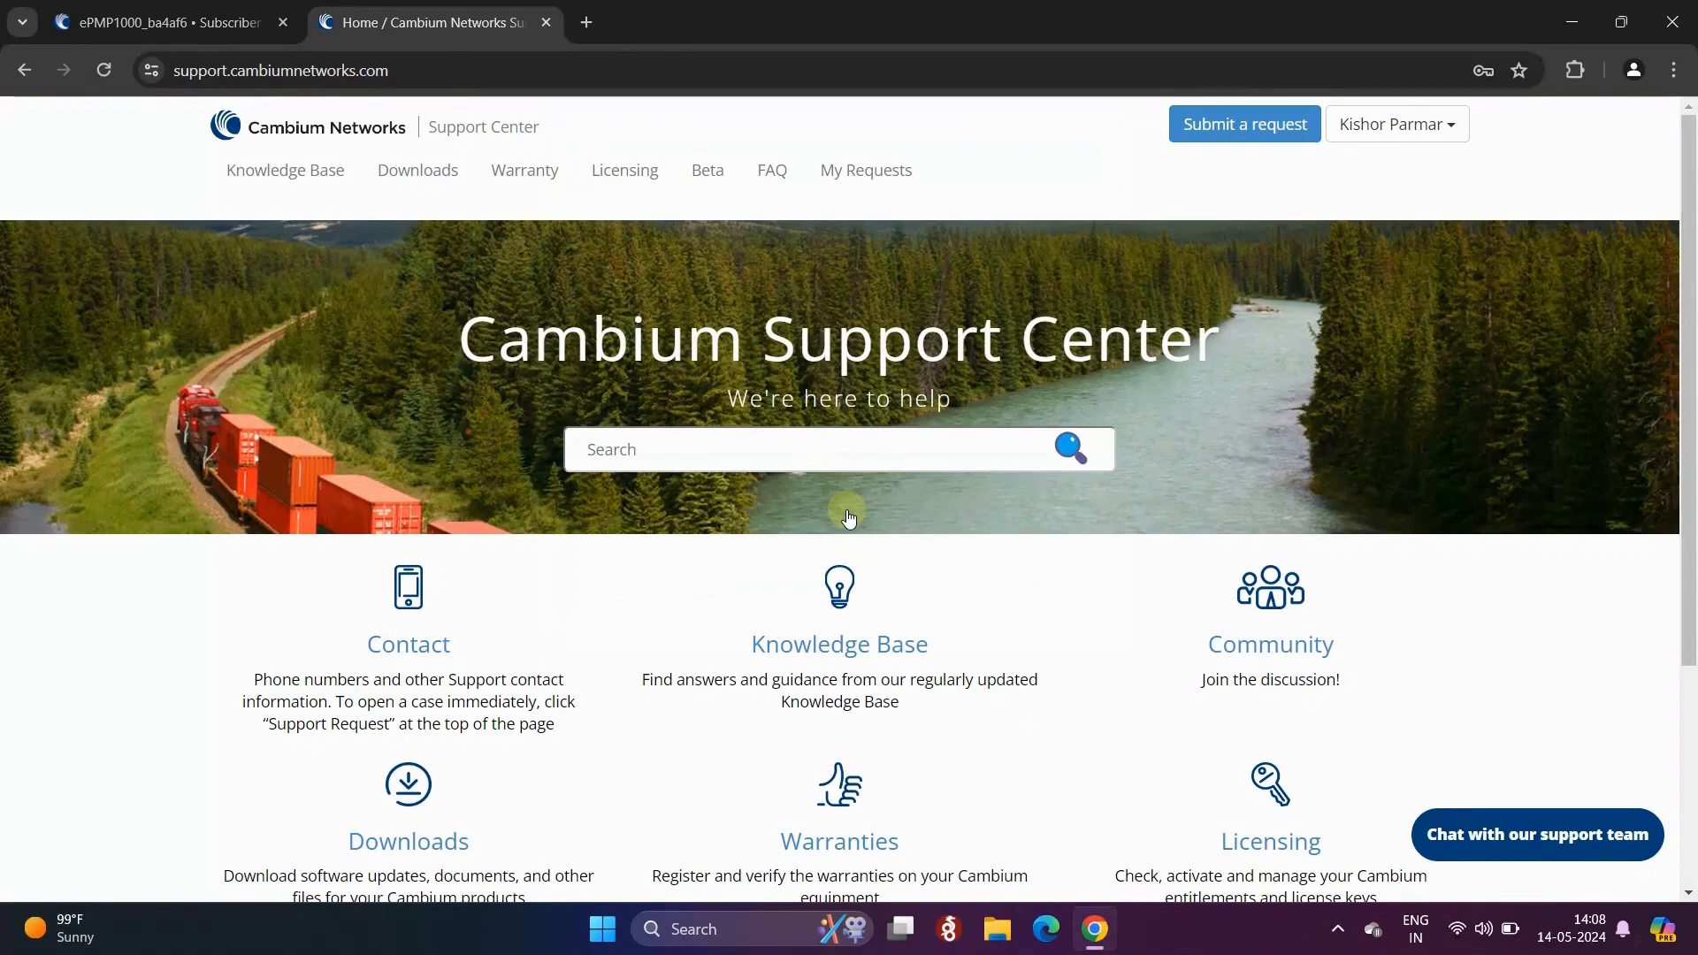
- Go to Downloads > ePMP 1000 Force 100/110/180/190/200/200L SM and locate ePMP-NonGPS_Synced-v4.8.tar.gz
click(444, 193)
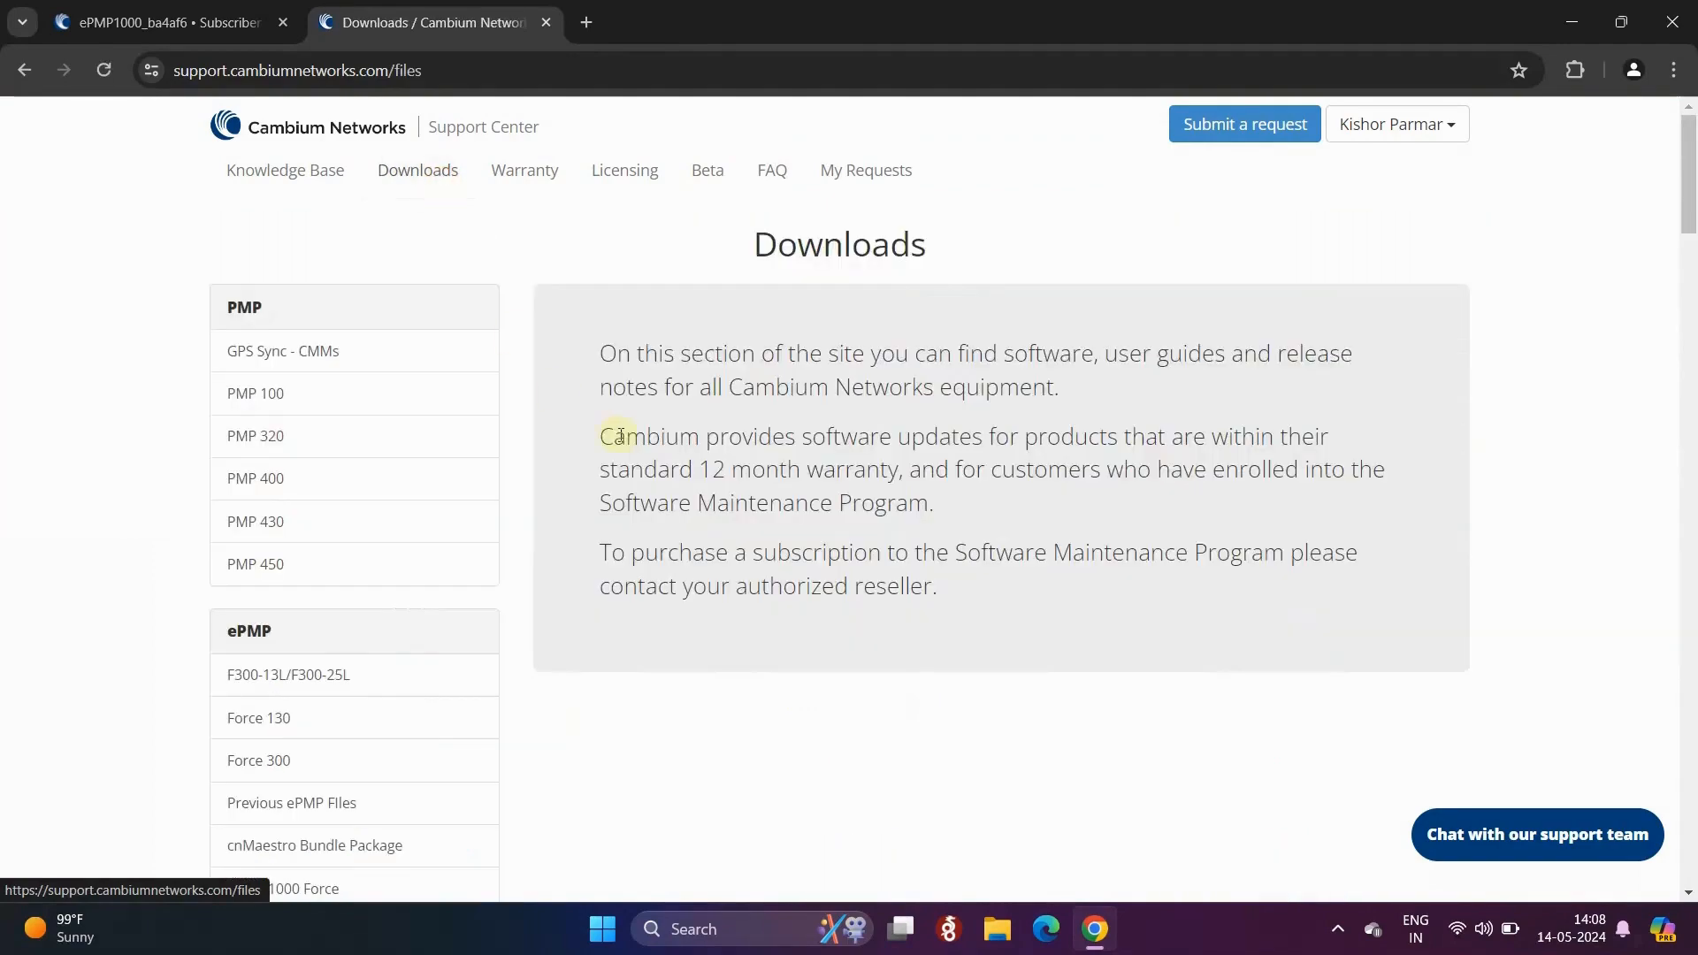
scroll(621, 435, down, 2)
drag(223, 408, 295, 419)
scroll(455, 333, down, 1)
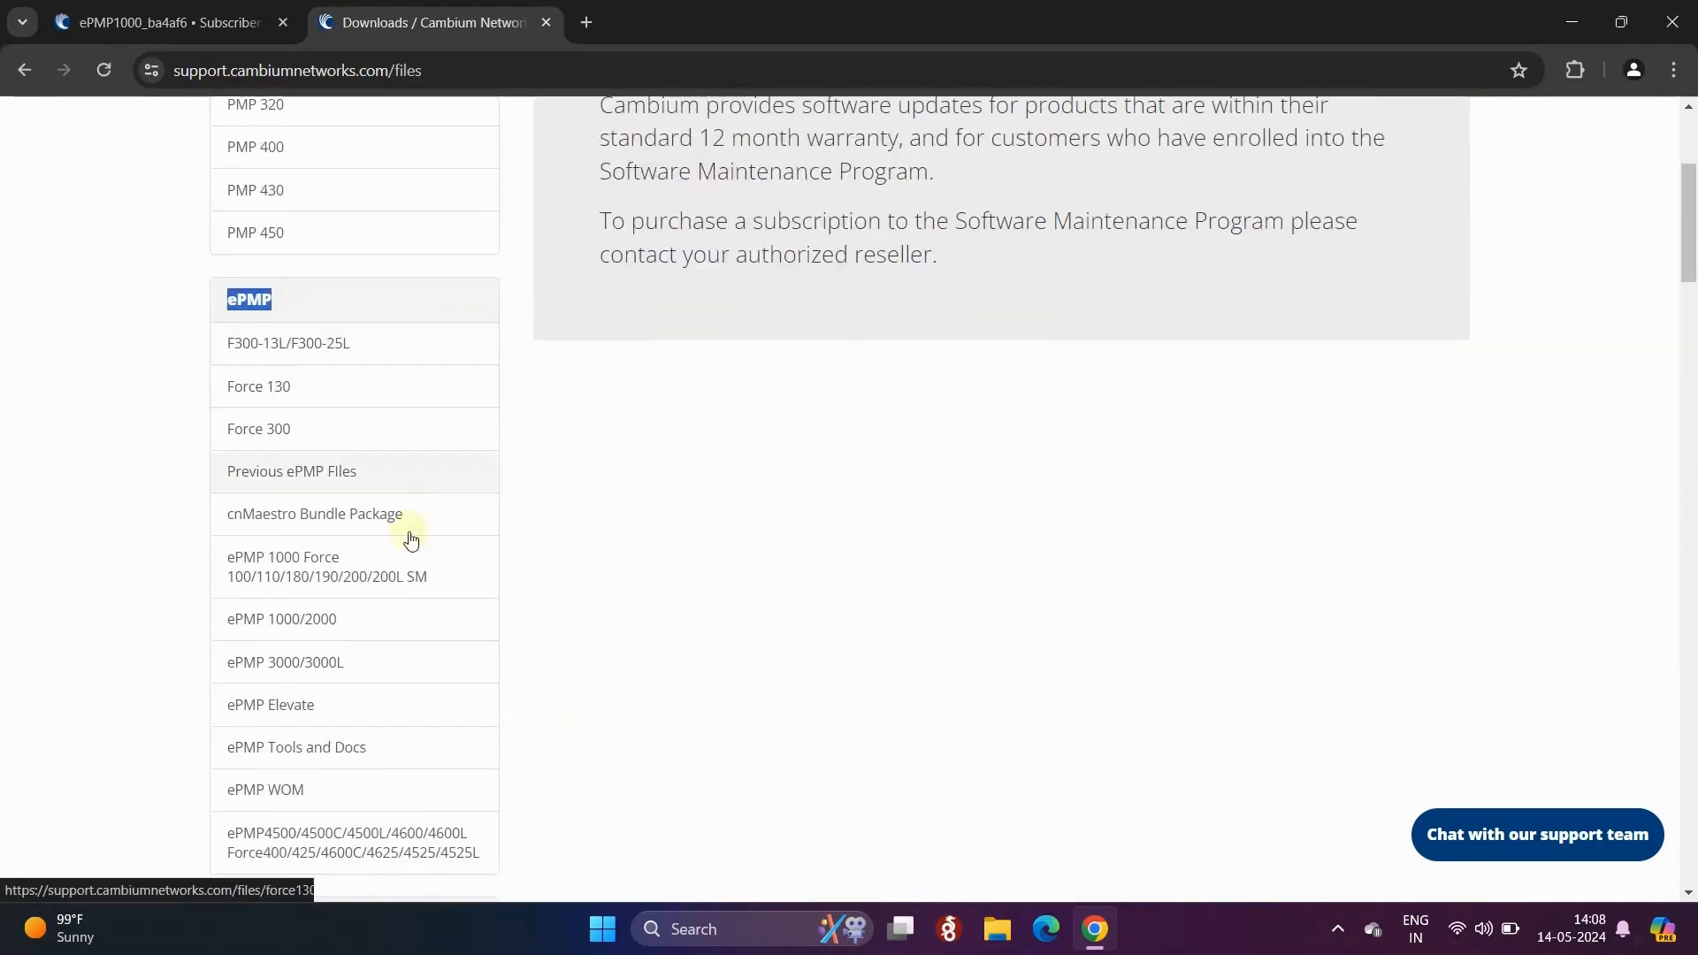
click(363, 579)
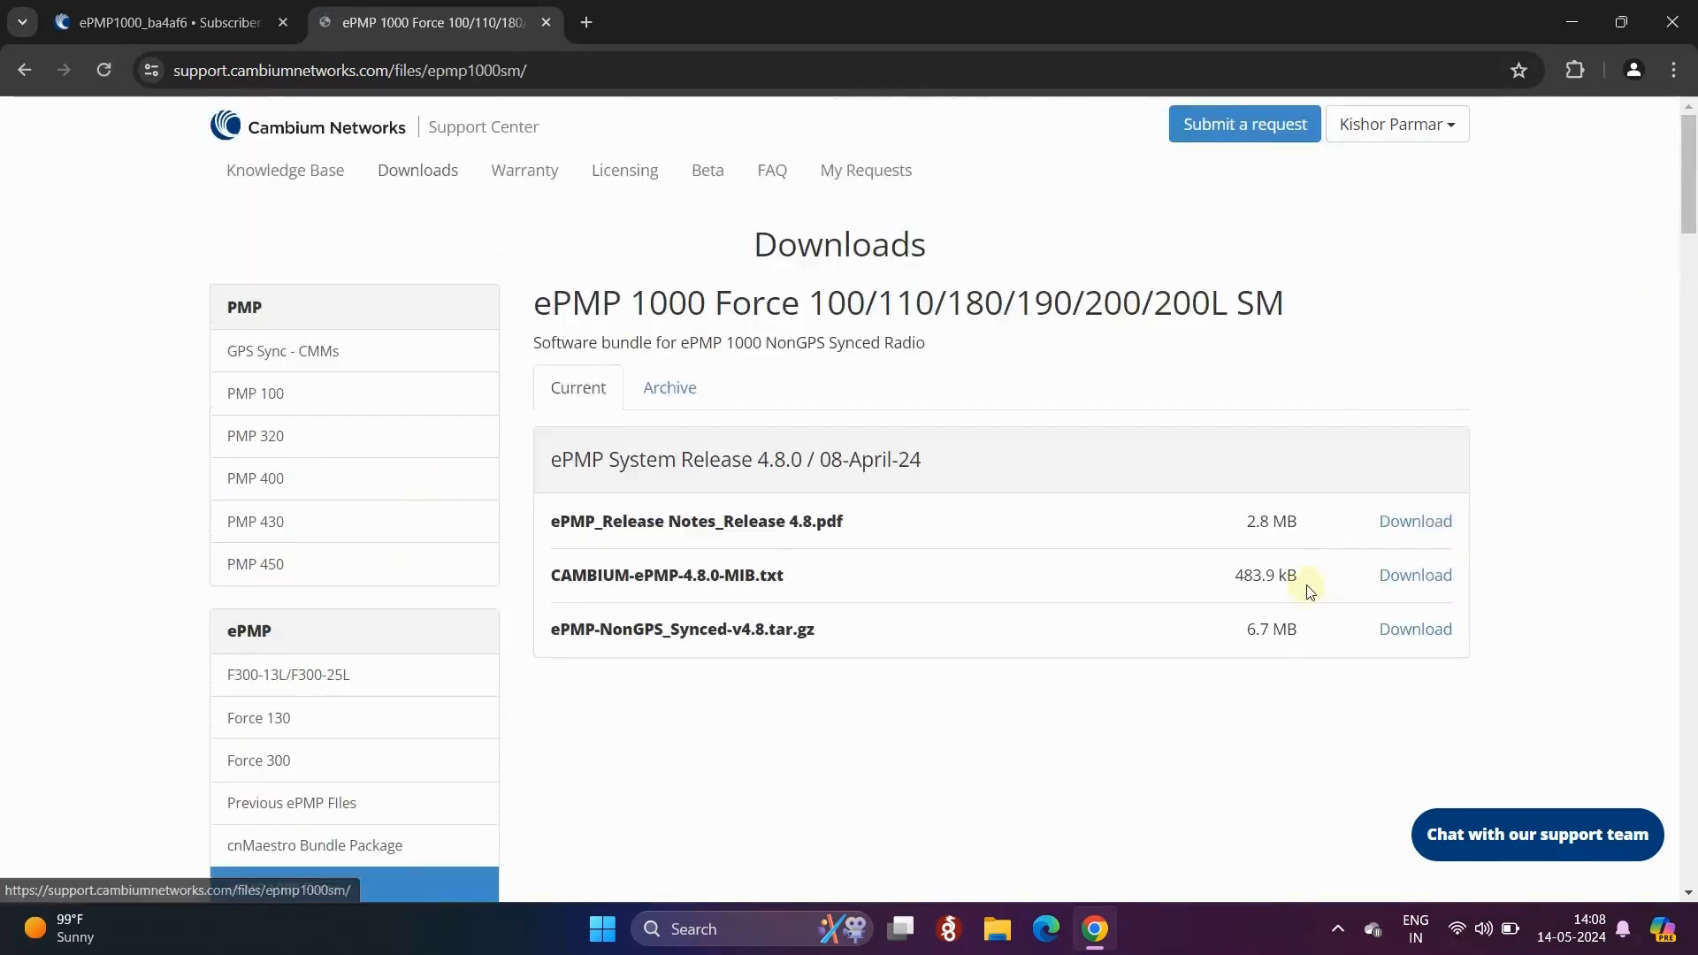
scroll(1329, 569, down, 2)
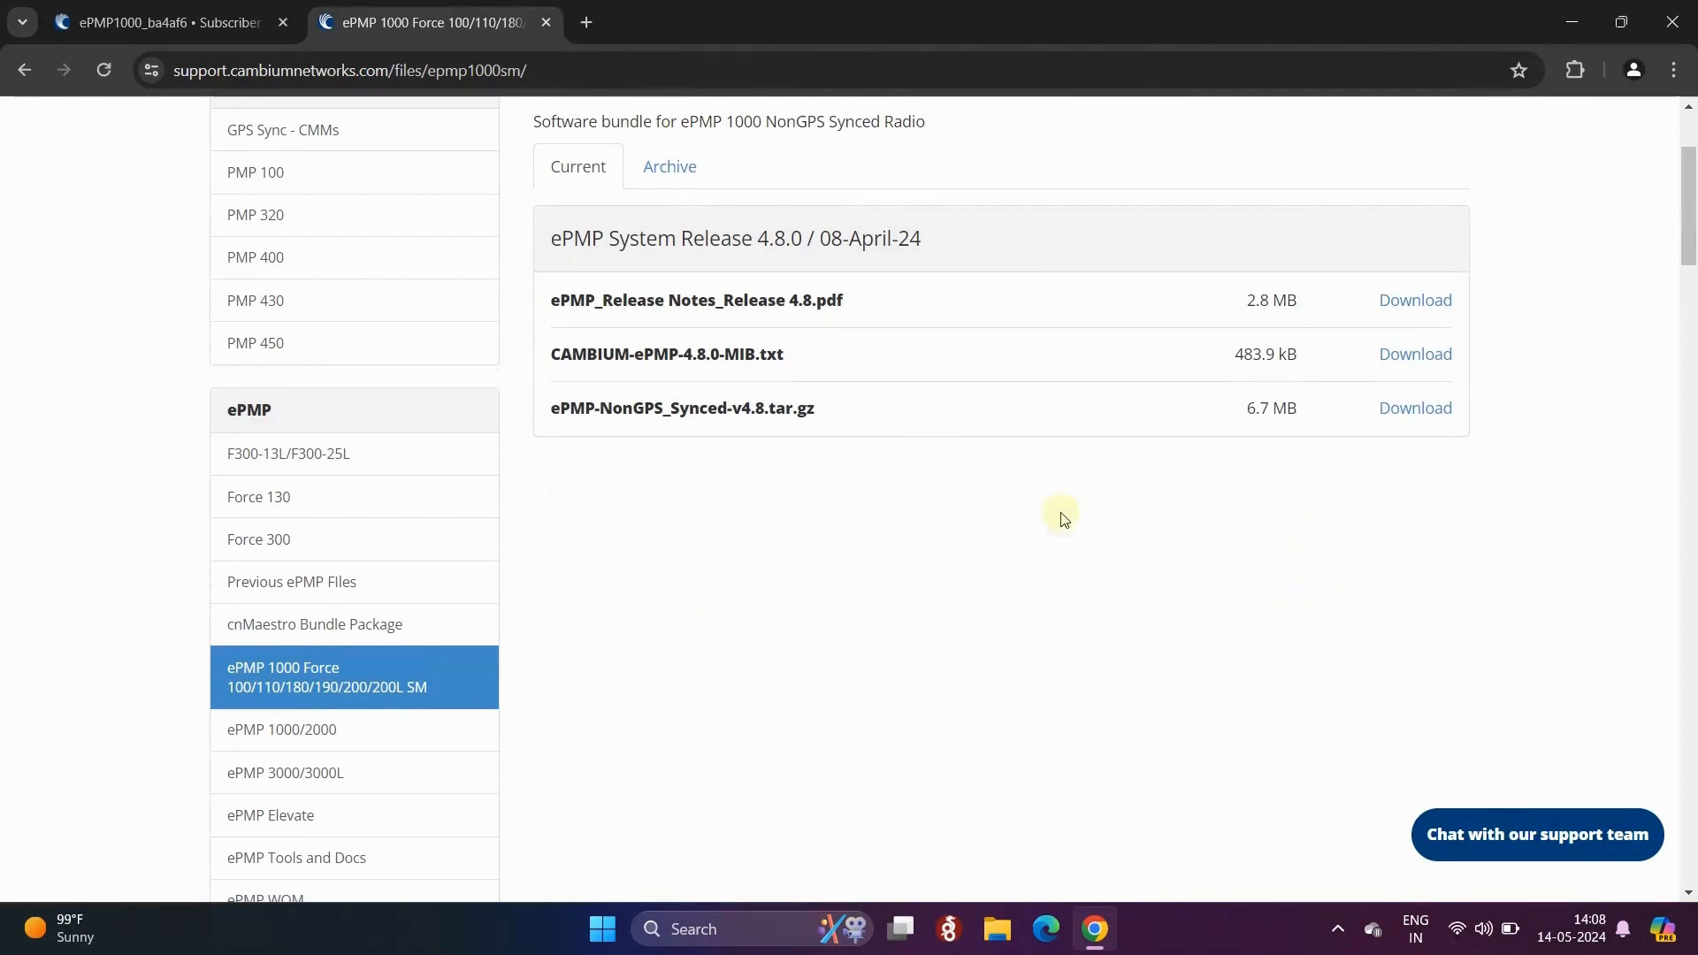
drag(550, 408, 822, 420)
click(929, 577)
- Download ePMP-NonGPS_Synced-v4.8.tar.gz, confirm it completed in Chrome's downloads, and return to the radio's tab
click(1432, 415)
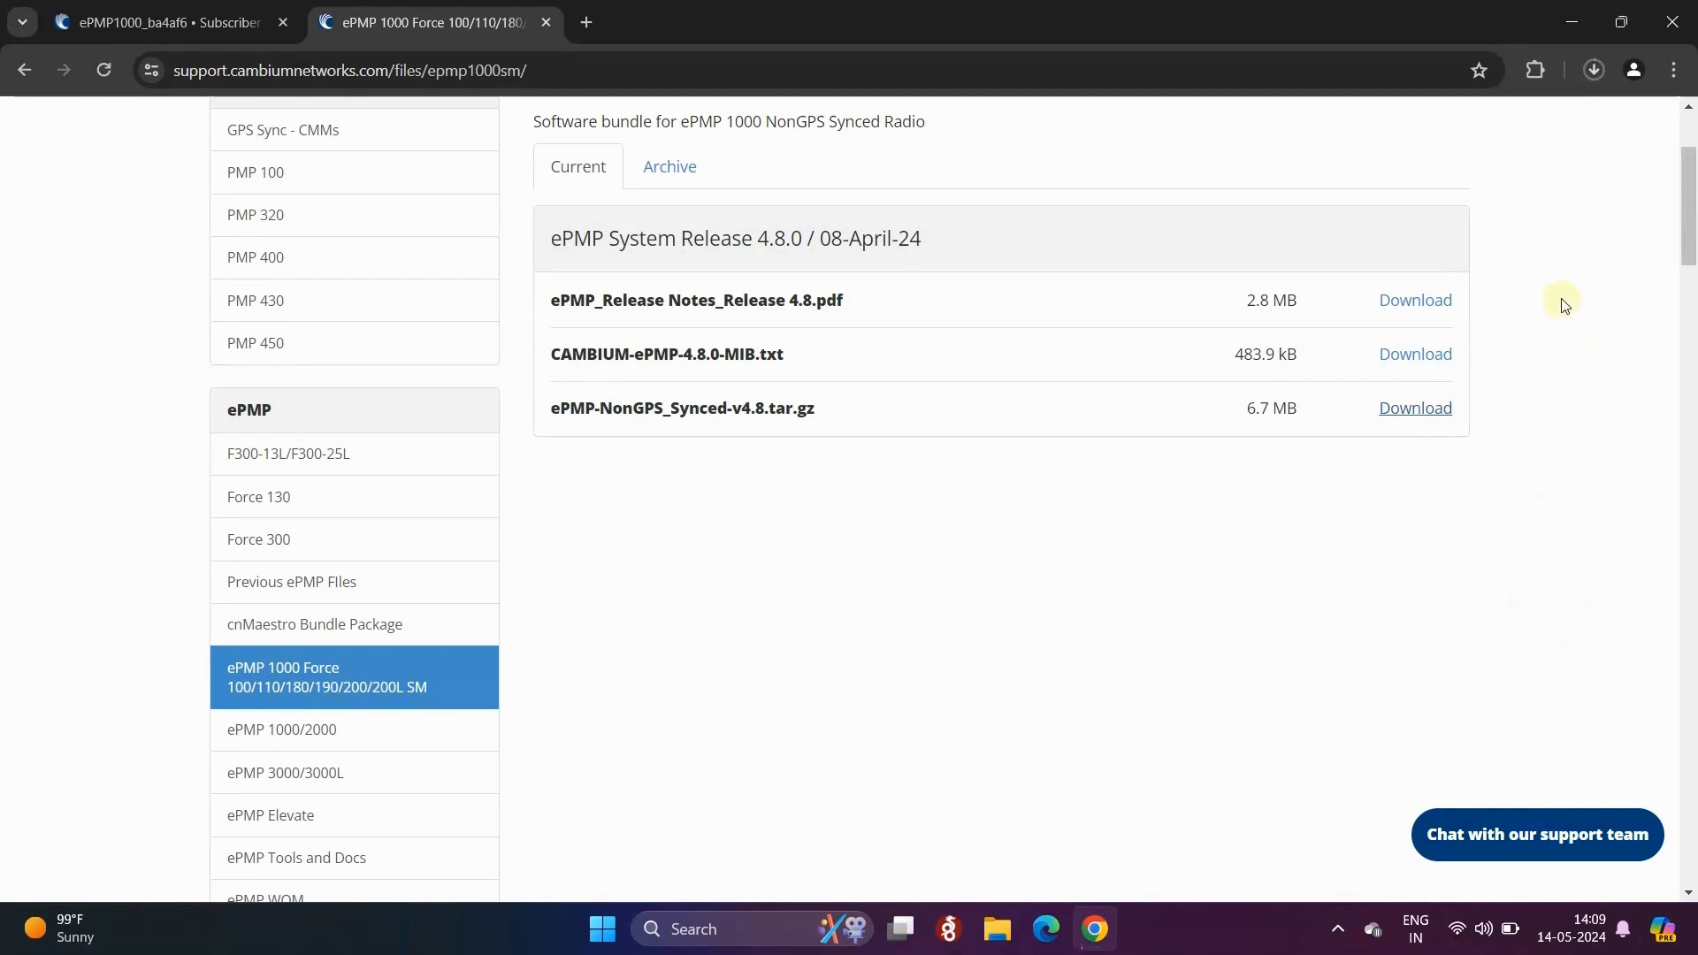
click(1674, 70)
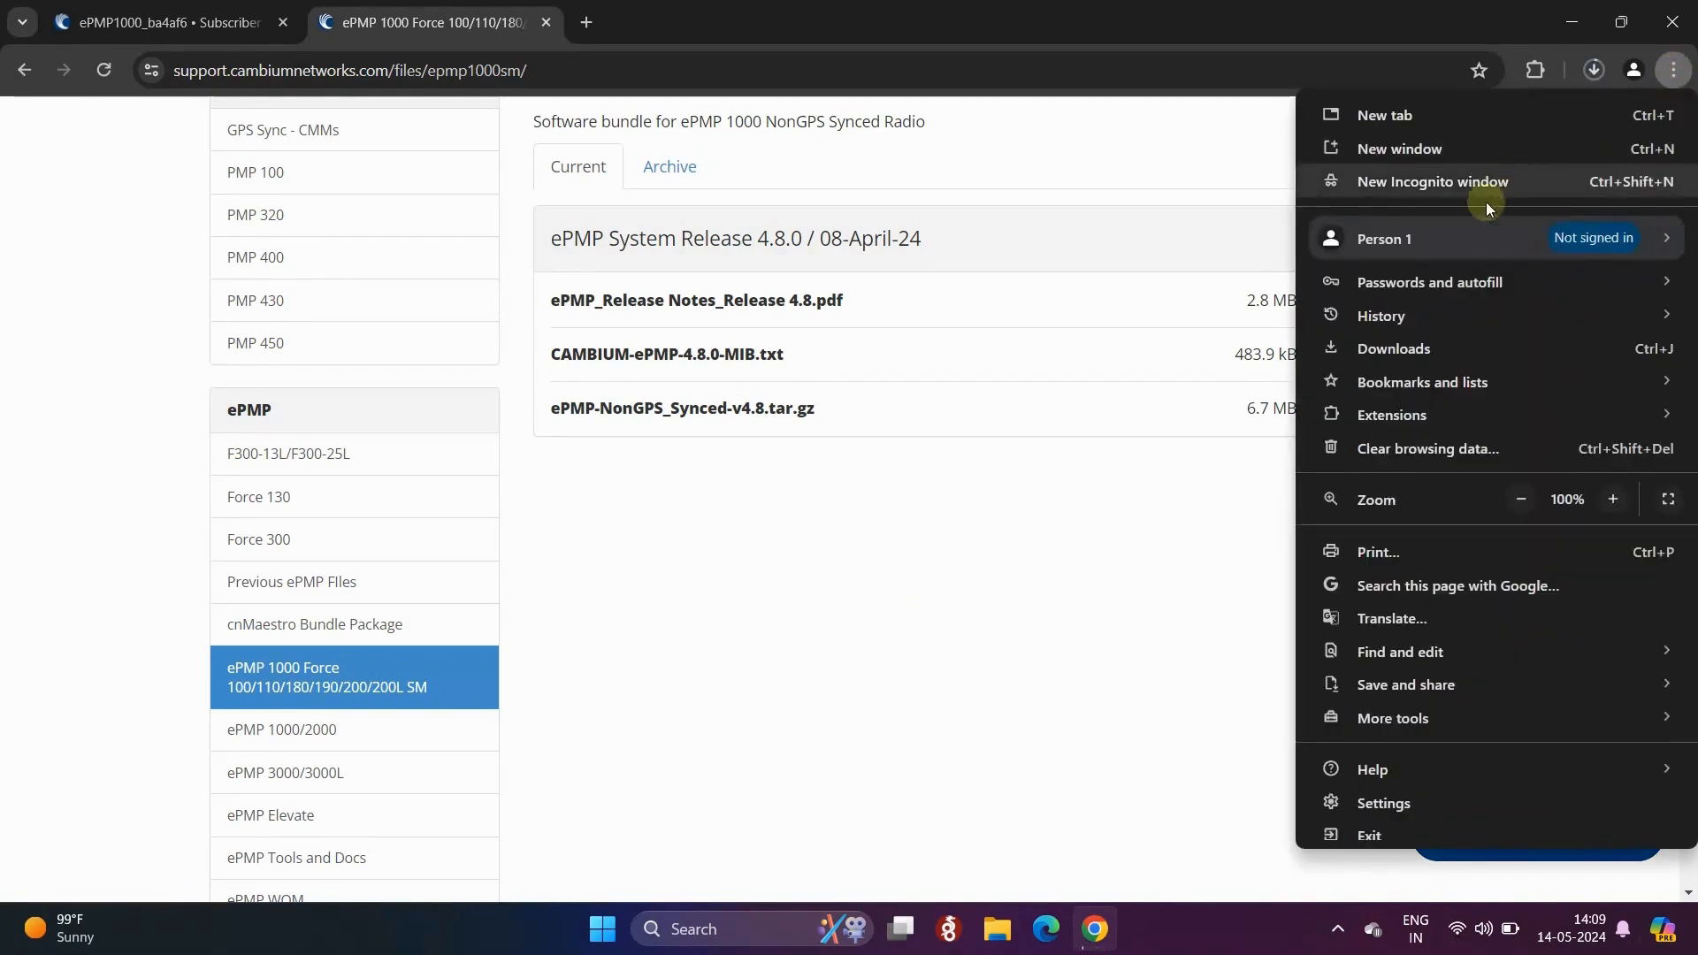
click(1444, 345)
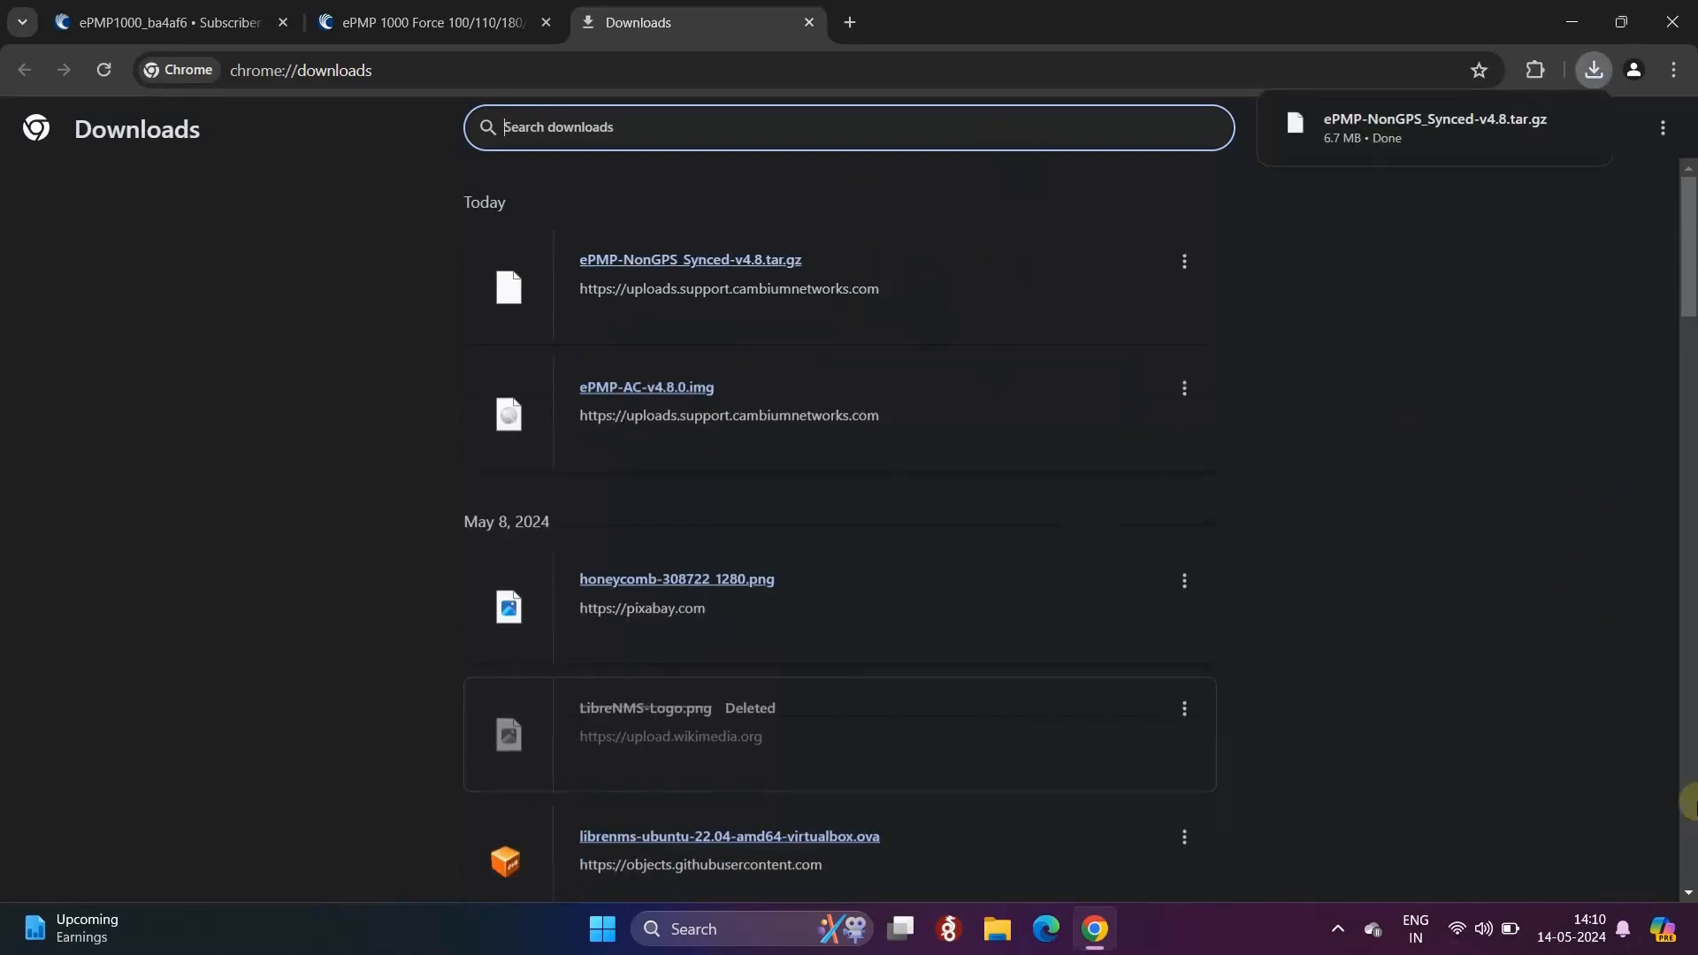
click(379, 11)
click(247, 7)
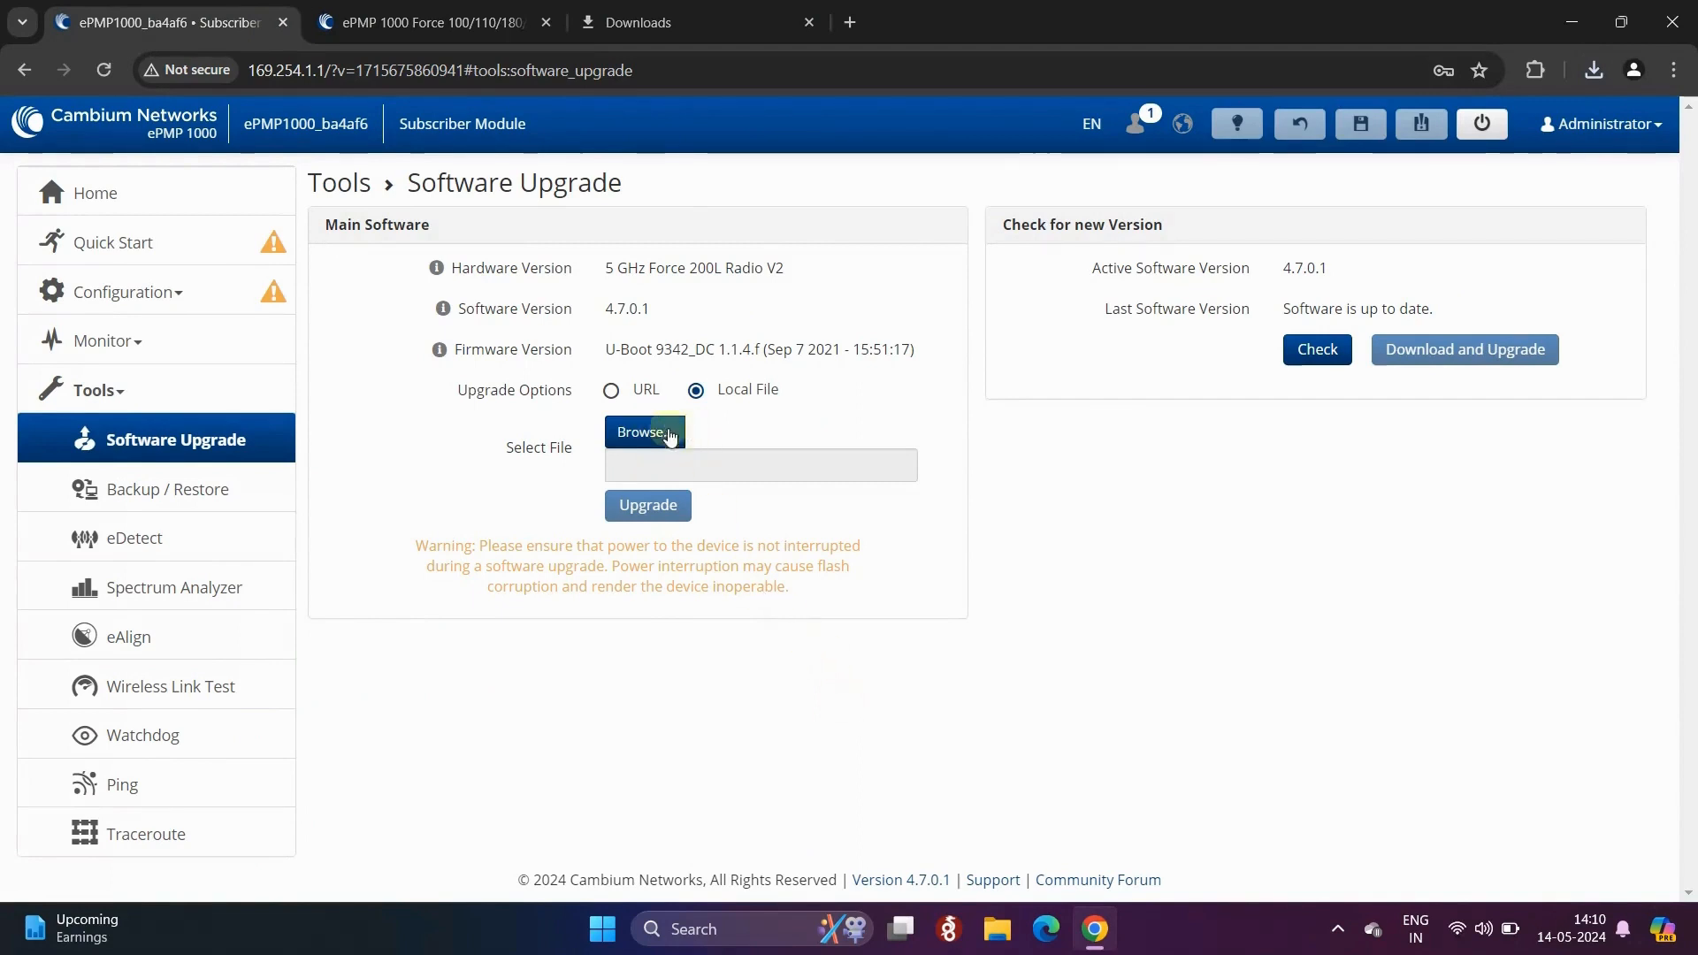
- Choose ePMP-NonGPS_Synced-v4.8.tar.gz from Downloads as the local file and start the upgrade
click(651, 431)
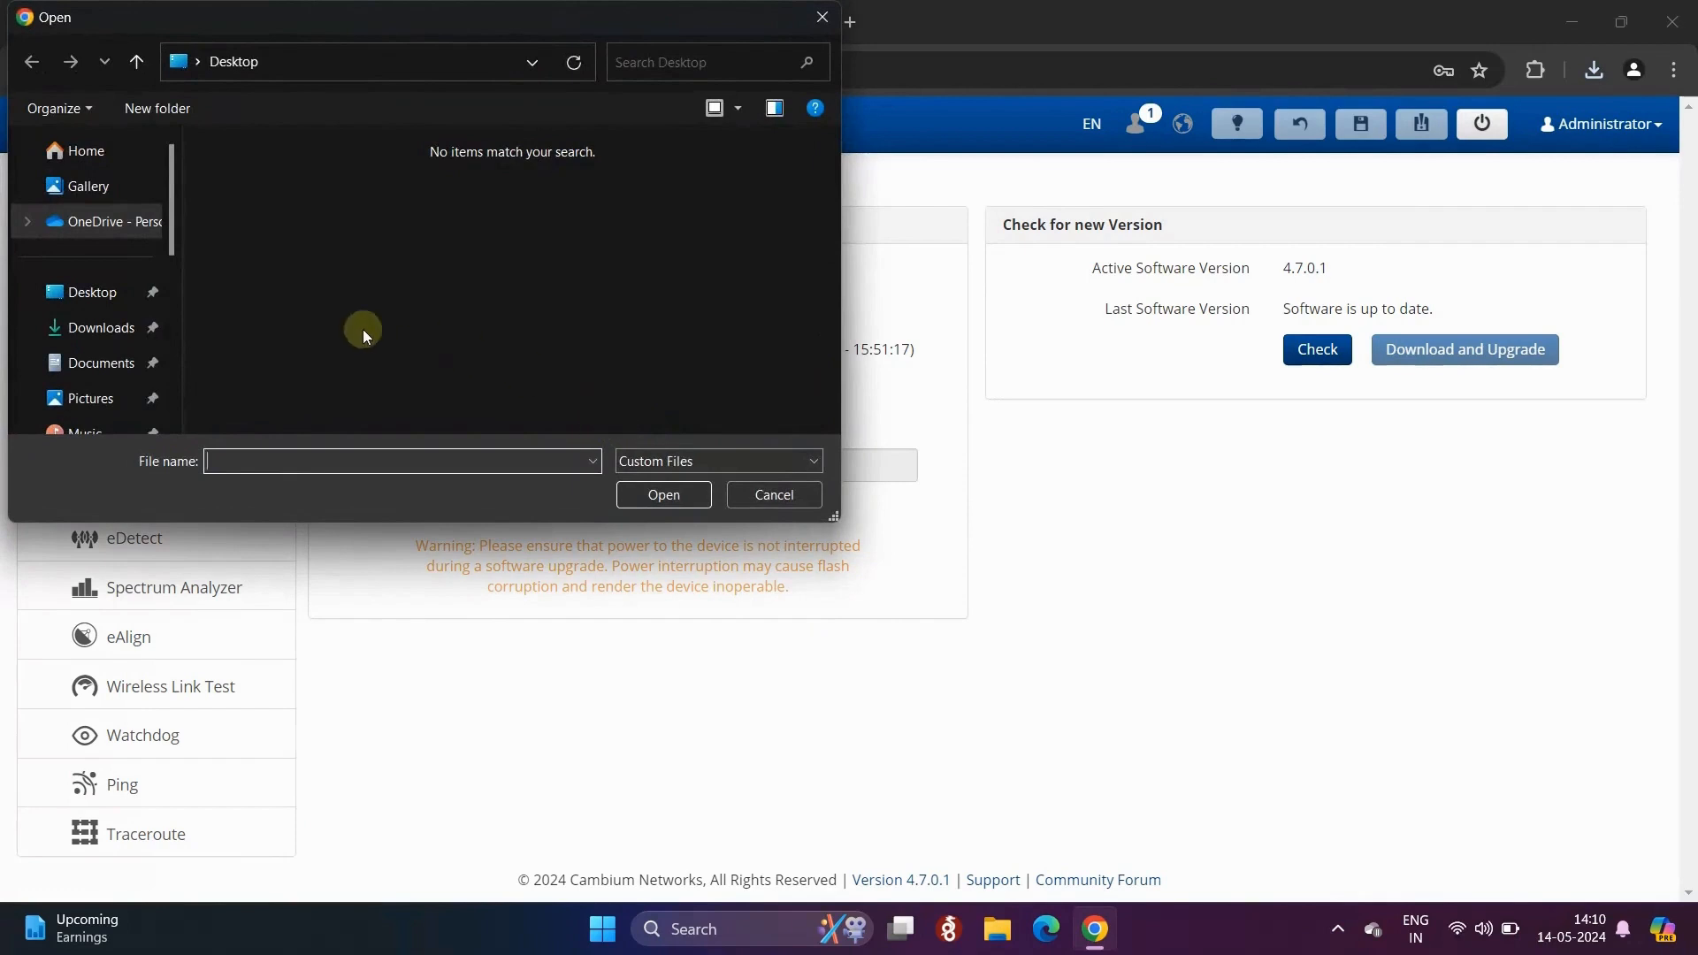
click(113, 329)
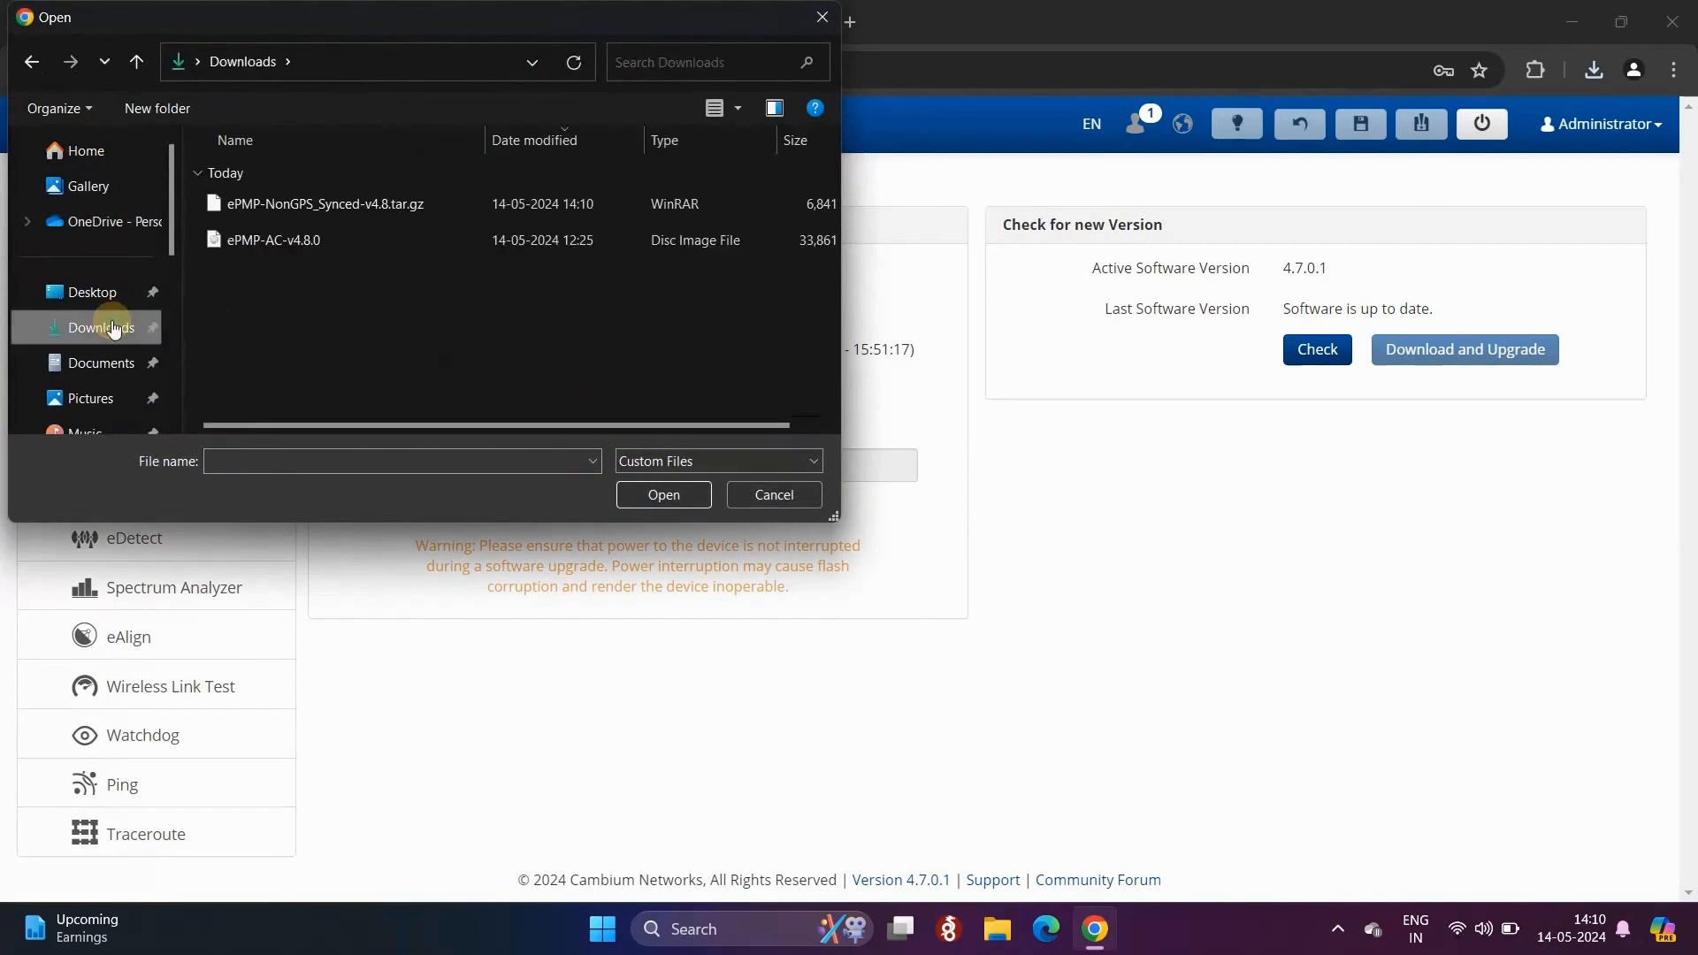
click(356, 215)
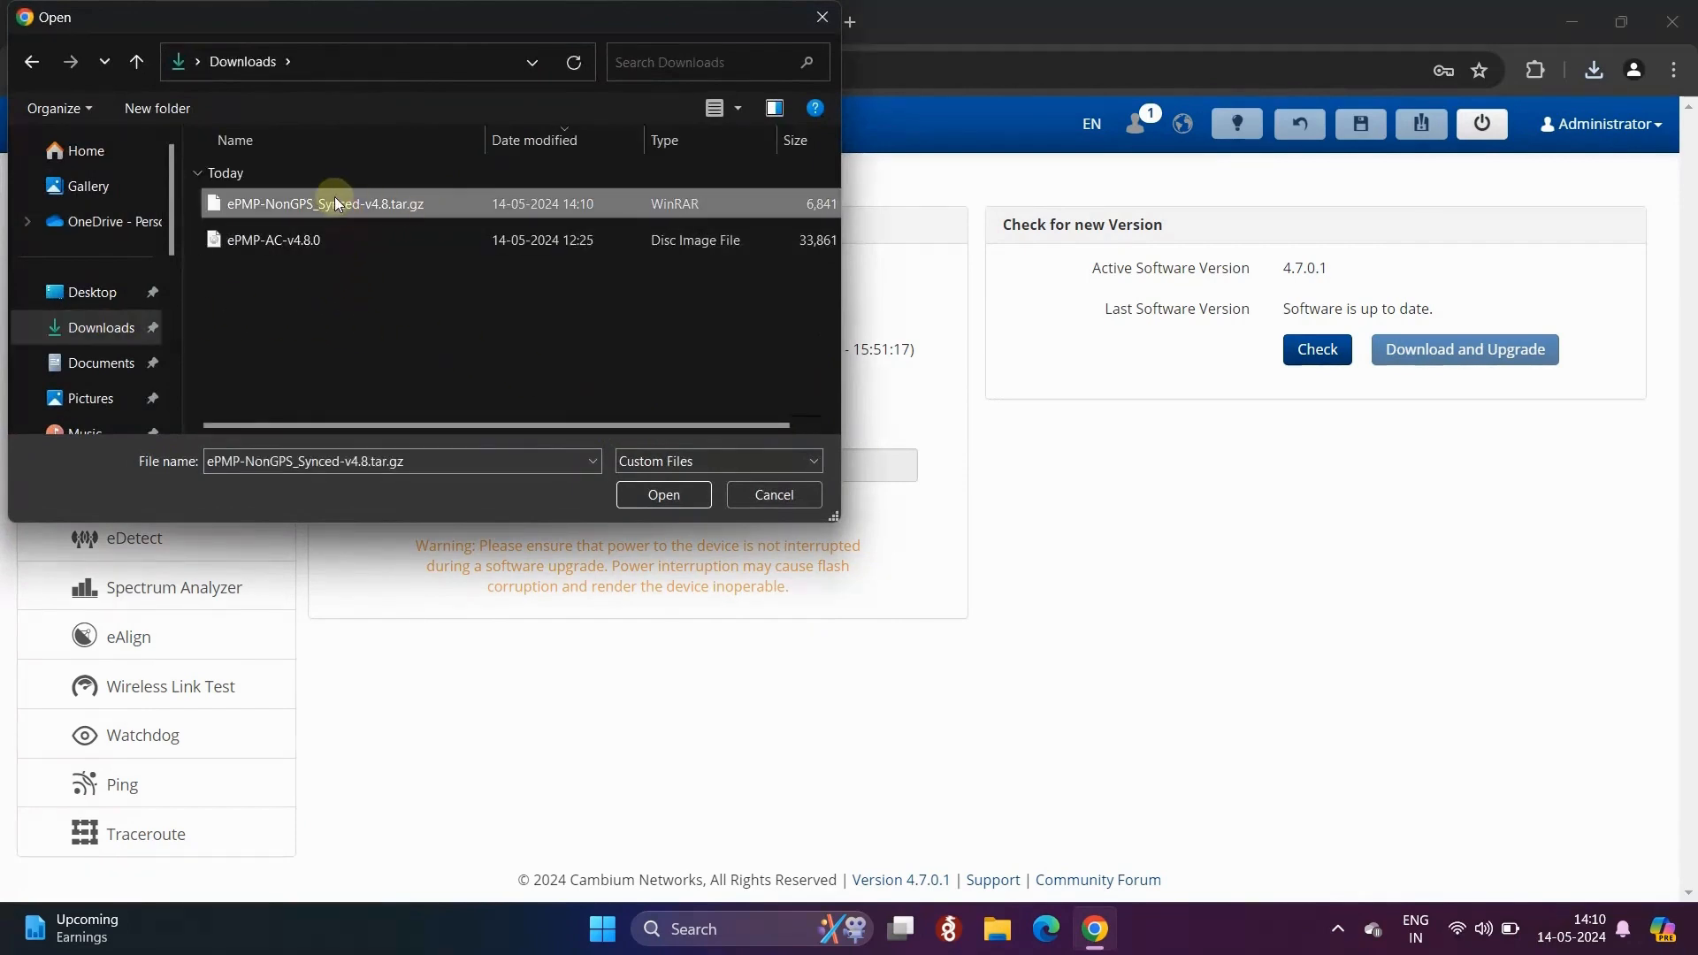
click(633, 492)
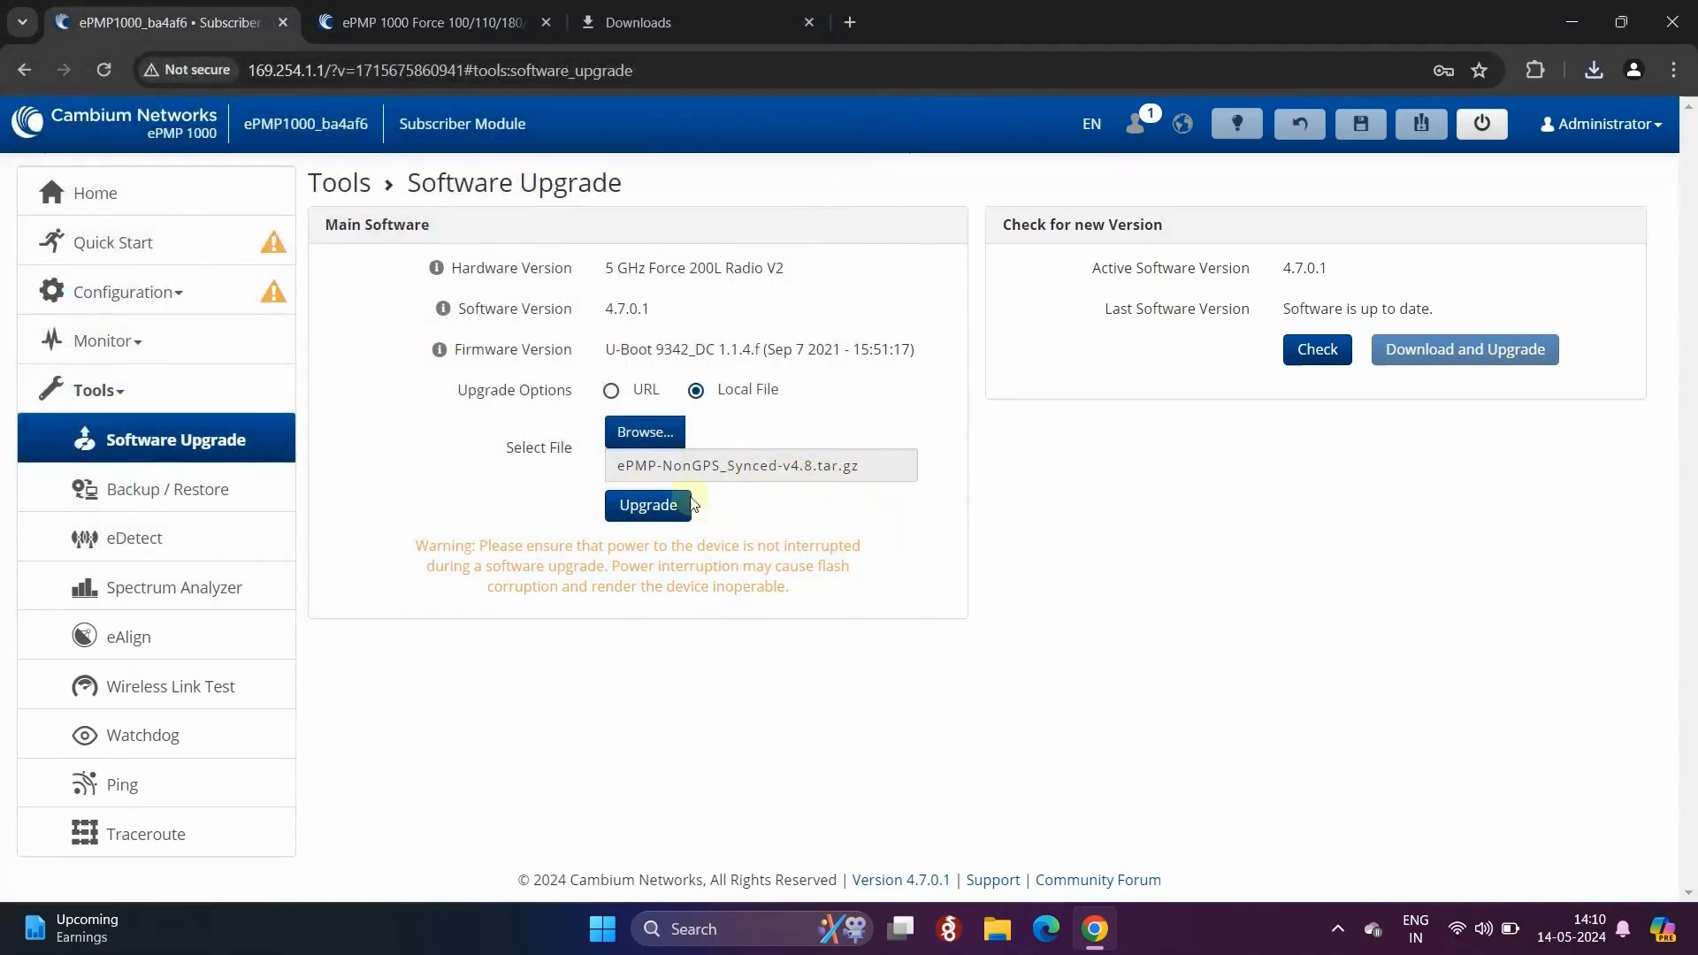
click(651, 522)
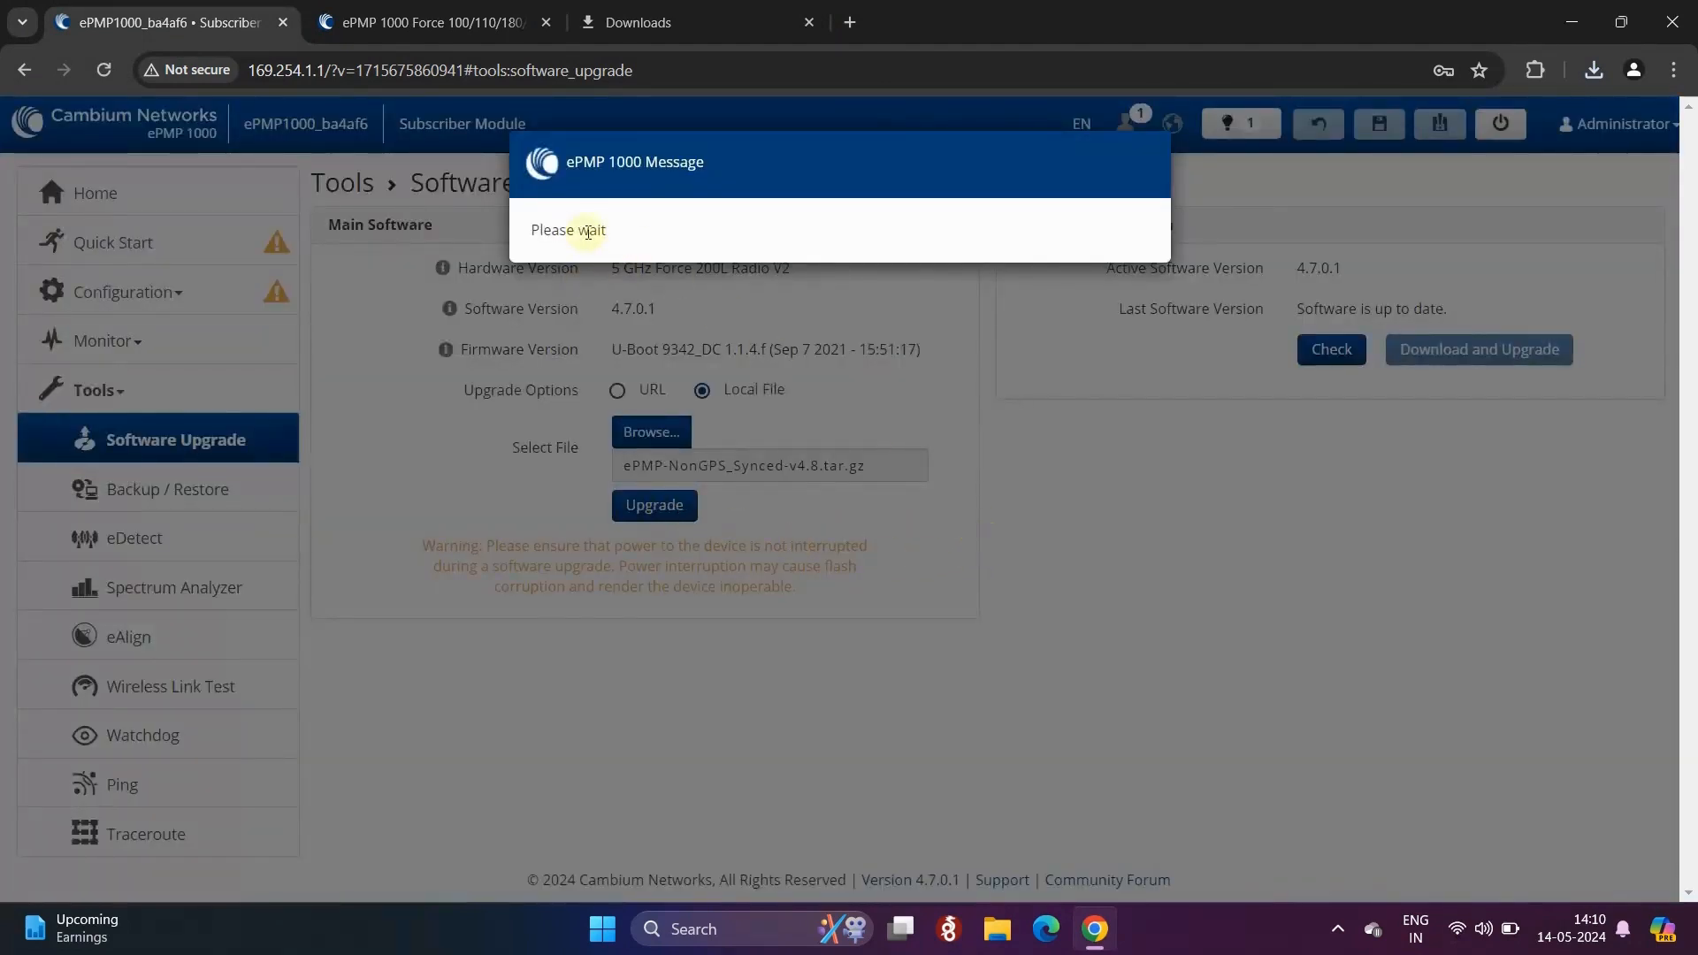
- Follow the status from Please wait and Initializing Upgrade to 'Upgrade completed! A reboot is required.'
drag(612, 230, 532, 231)
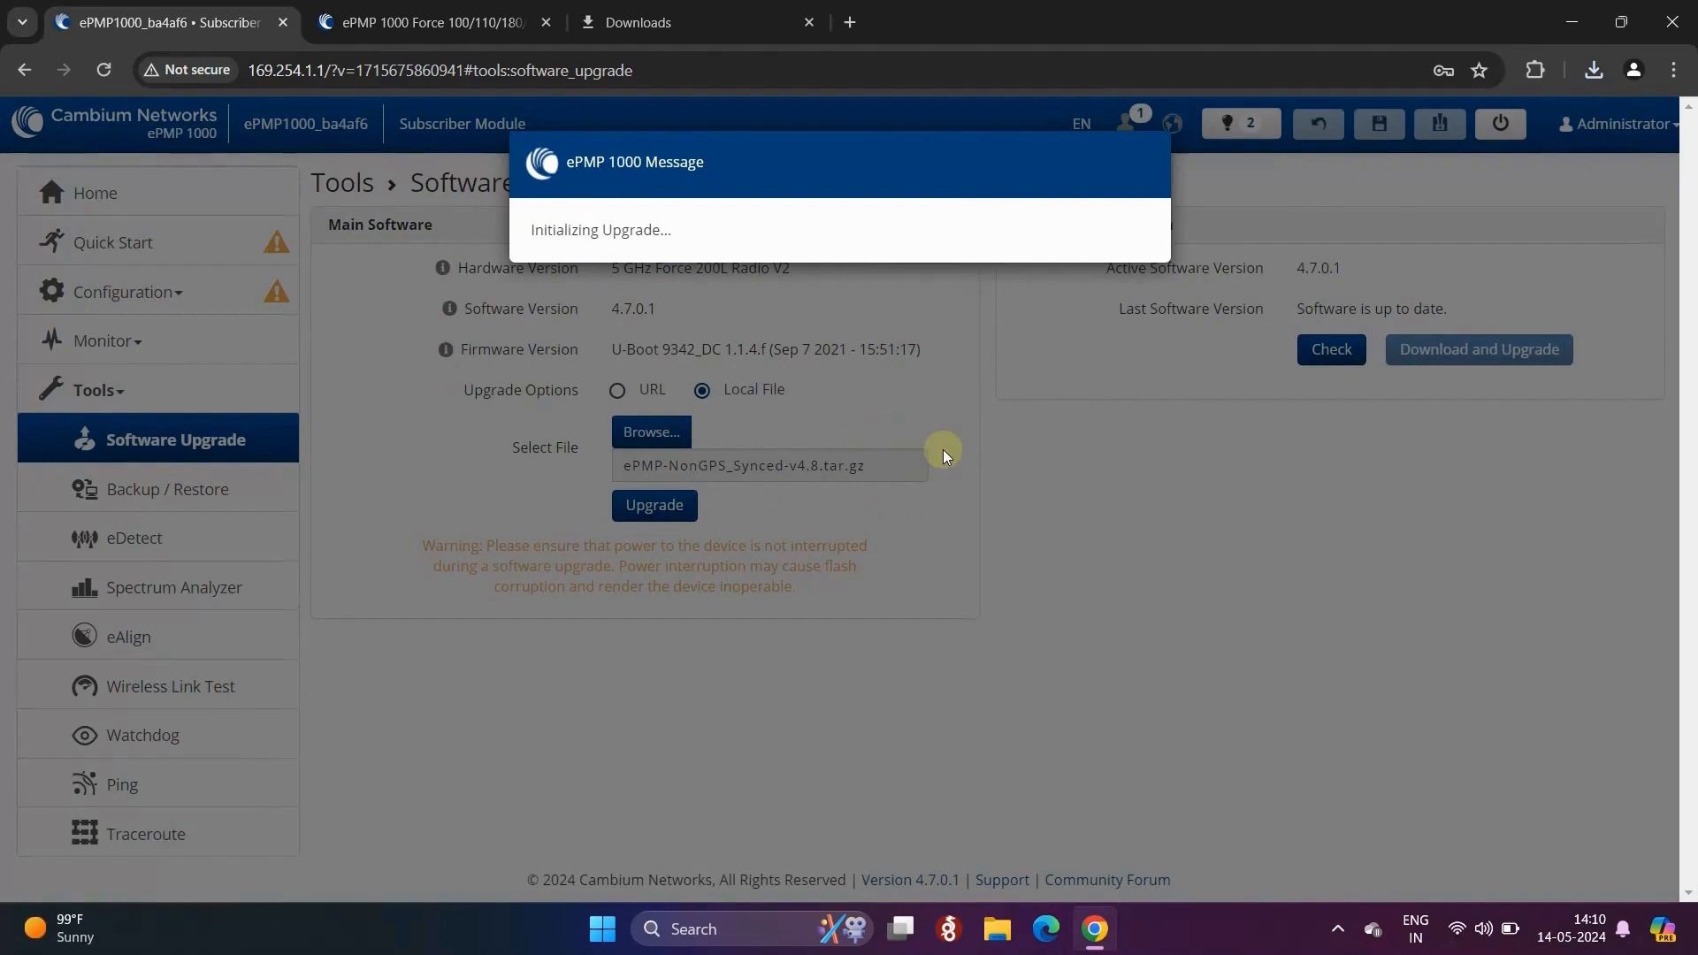
drag(672, 228, 531, 231)
click(727, 235)
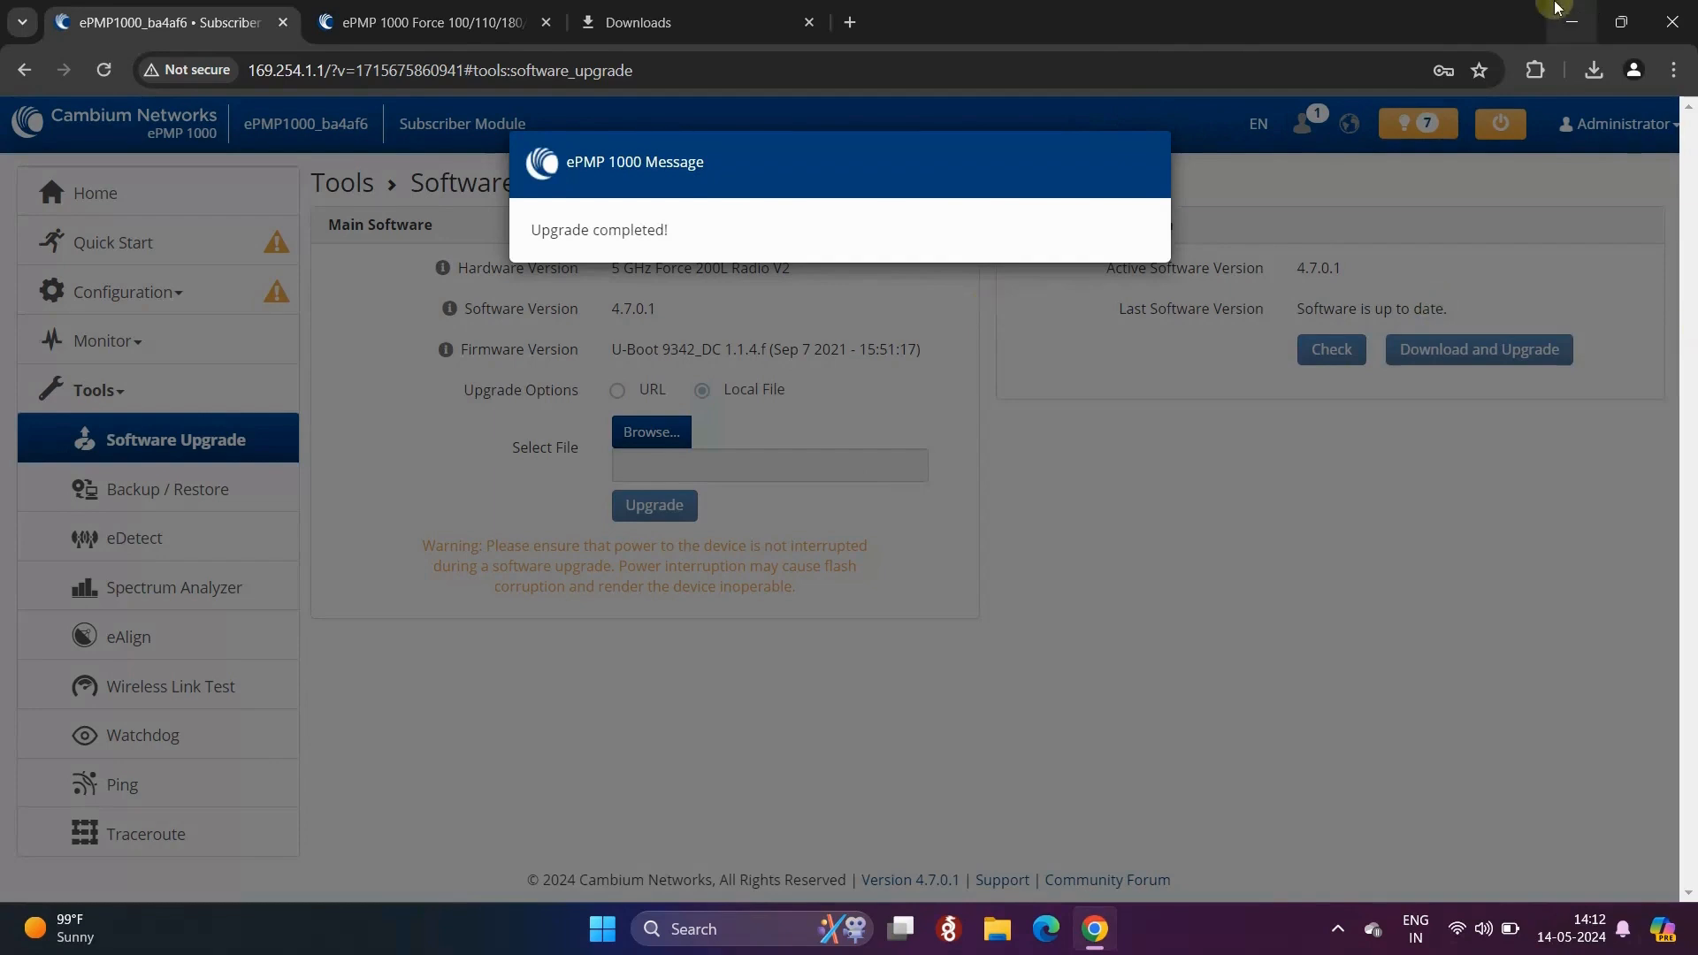
drag(669, 230, 523, 231)
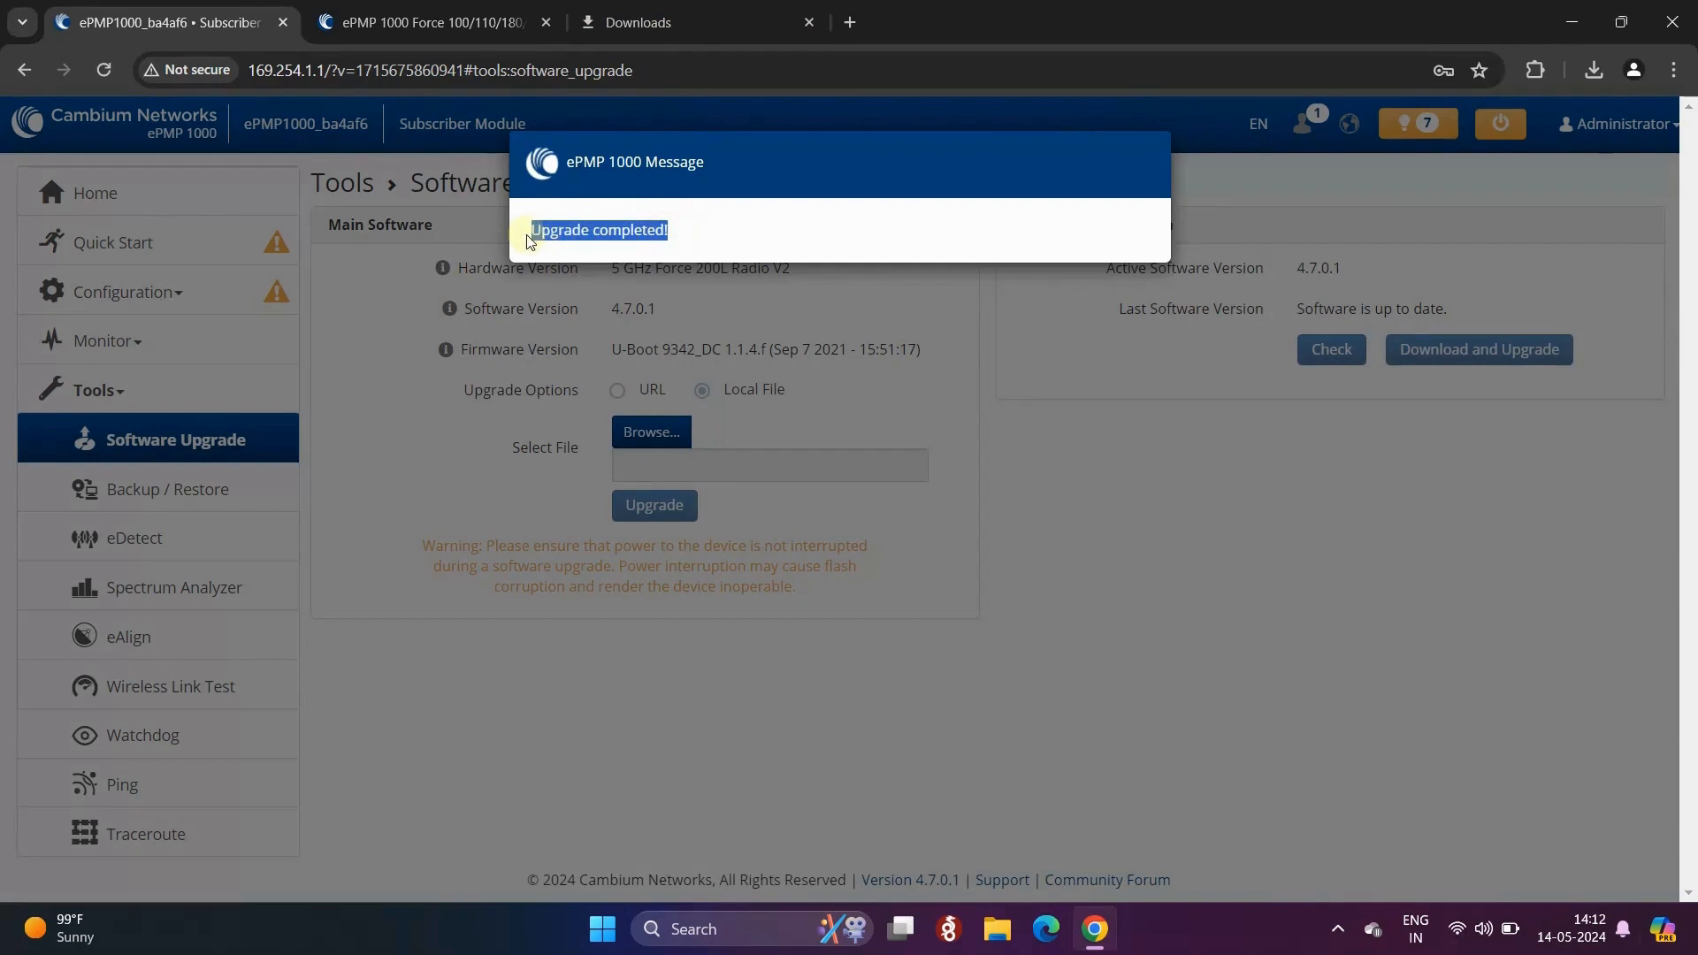
click(819, 228)
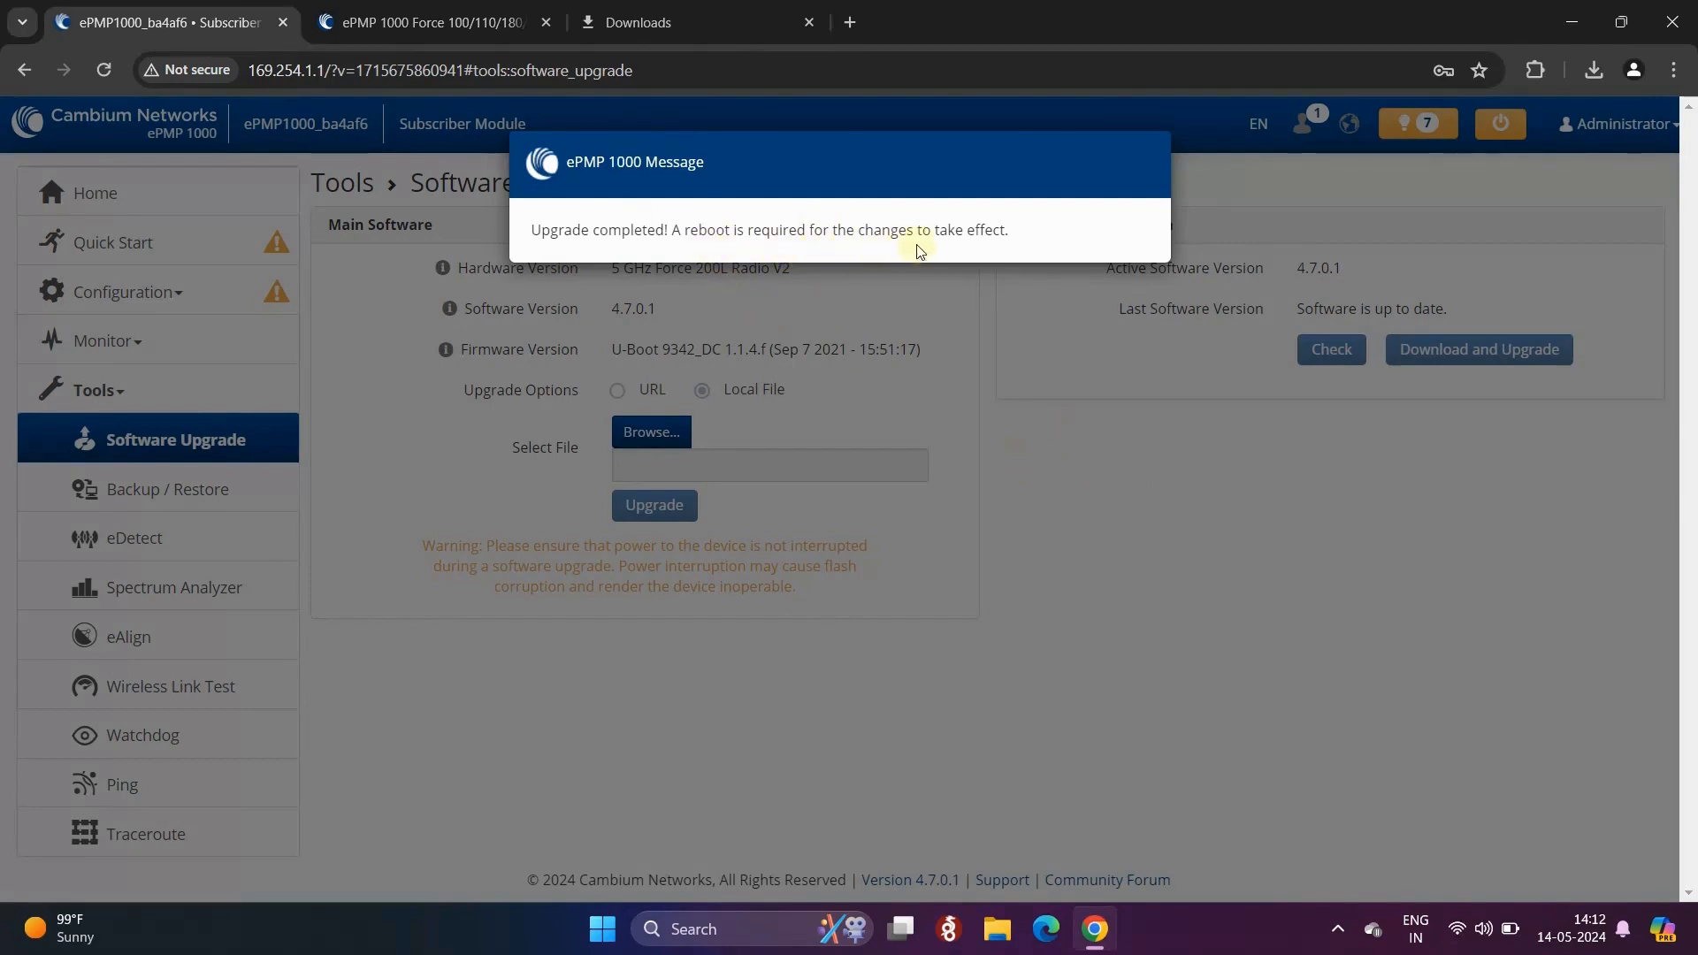
- Dismiss the completion message and reboot the radio
click(1114, 451)
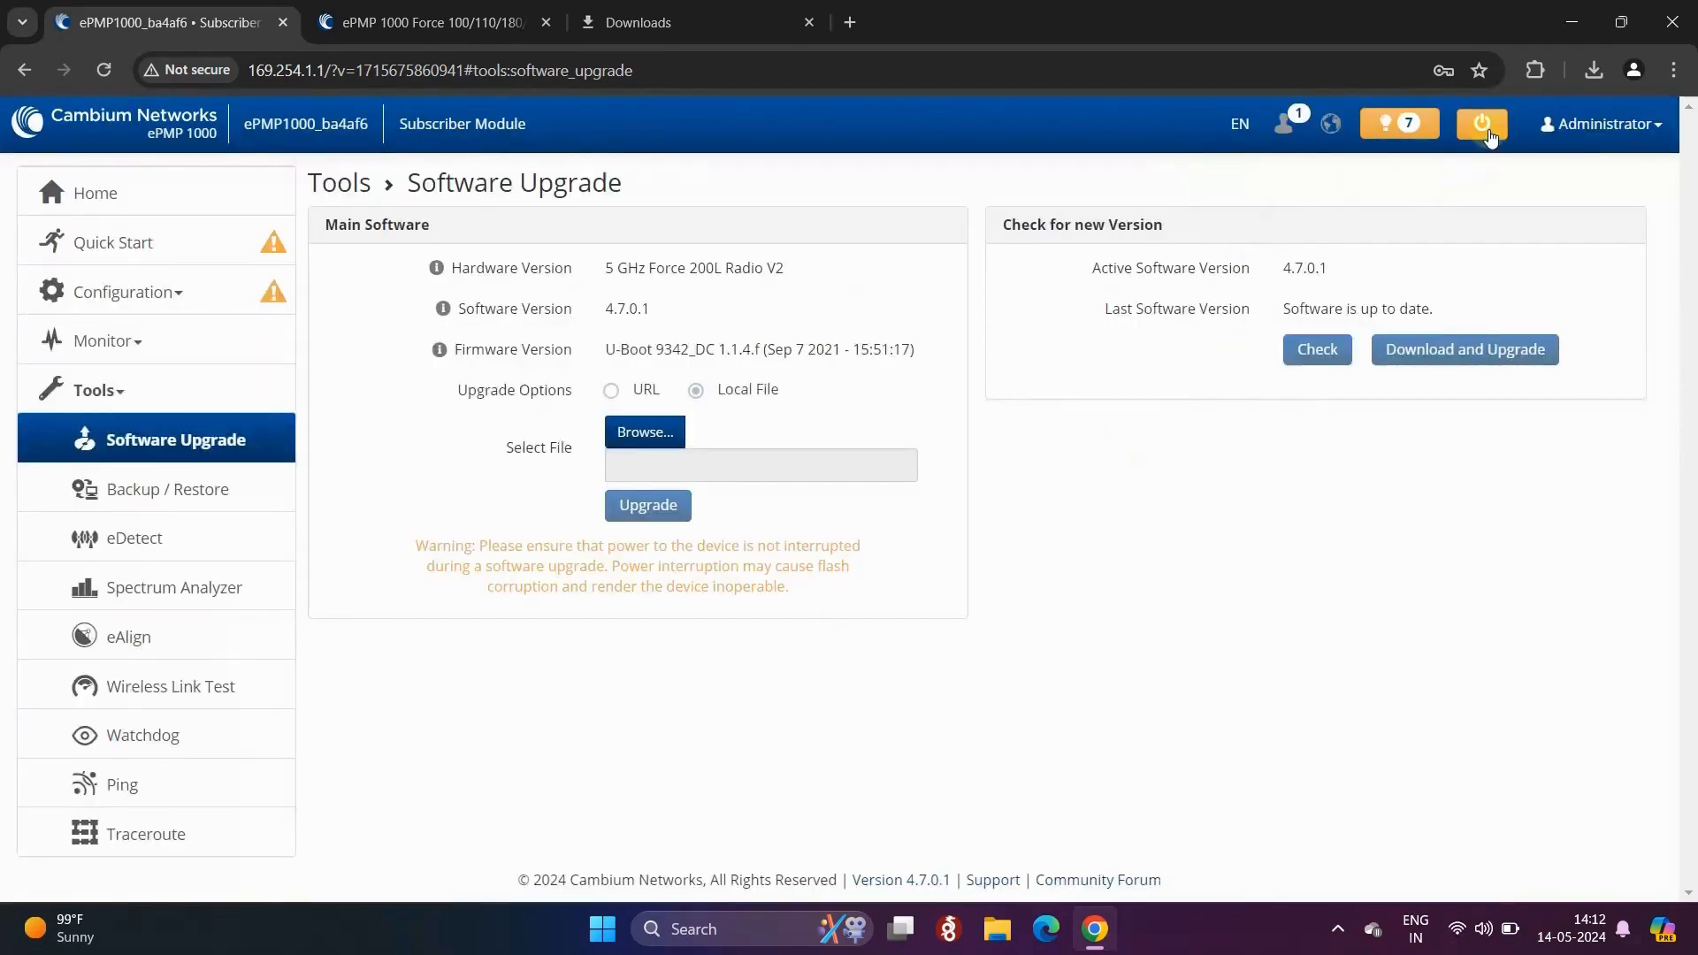
click(1488, 129)
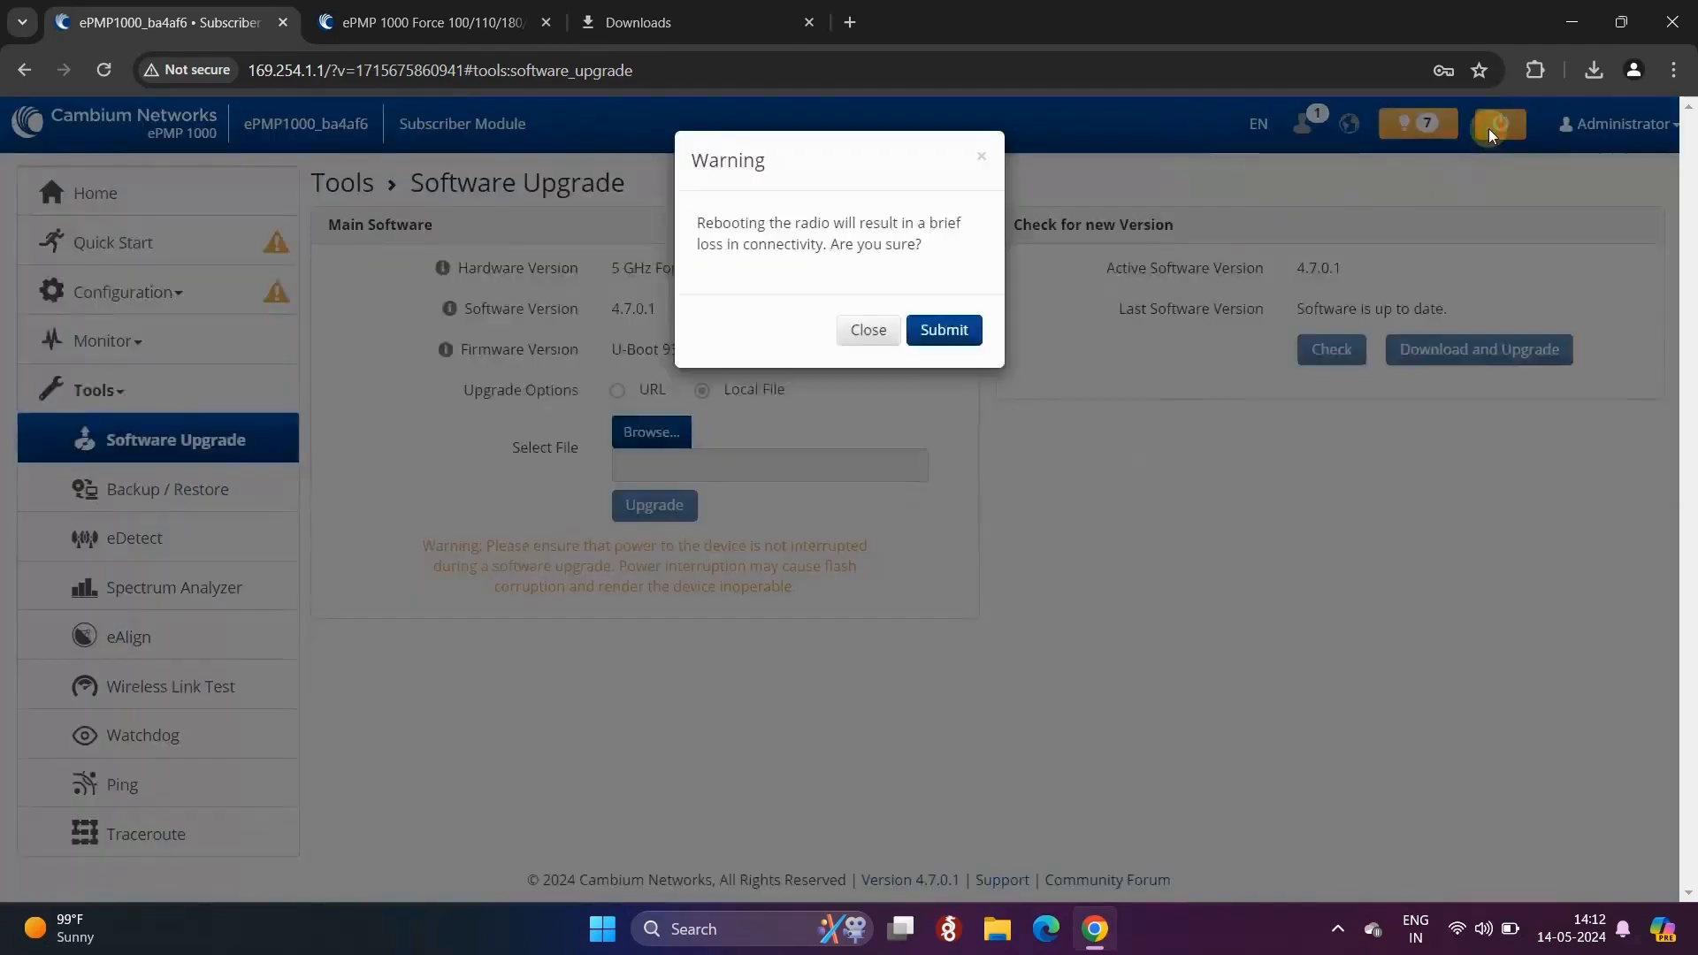
click(949, 332)
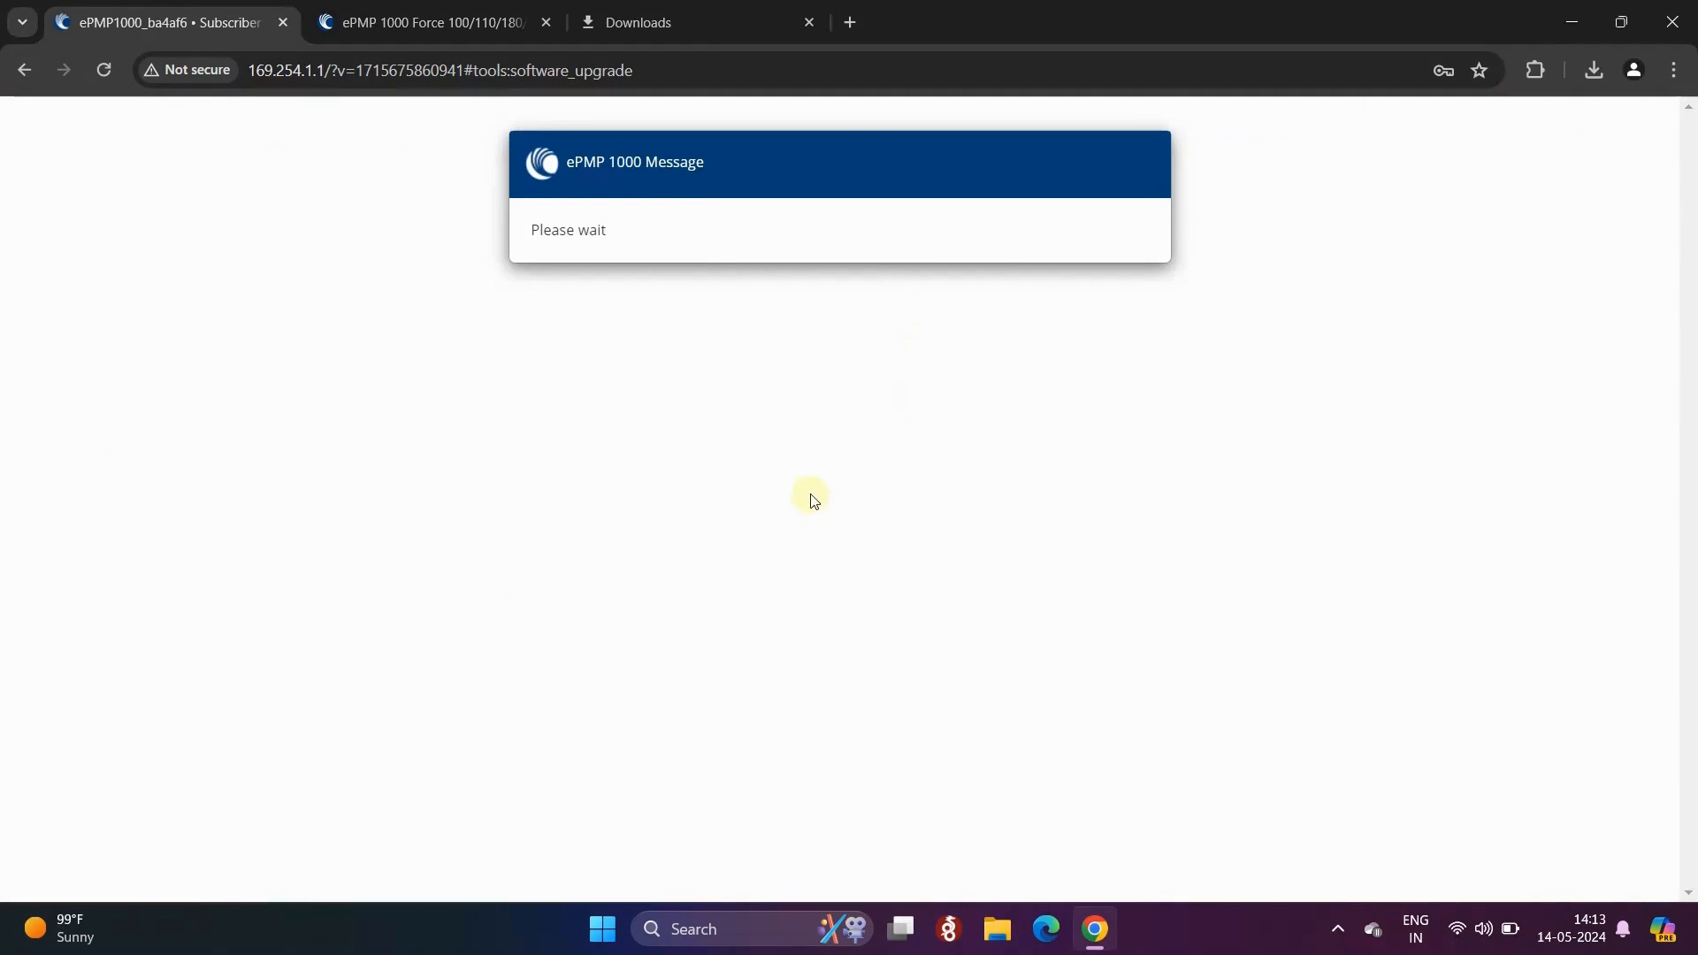
- Reload the device page and proceed past the certificate warning to 169.254.1.1
click(103, 71)
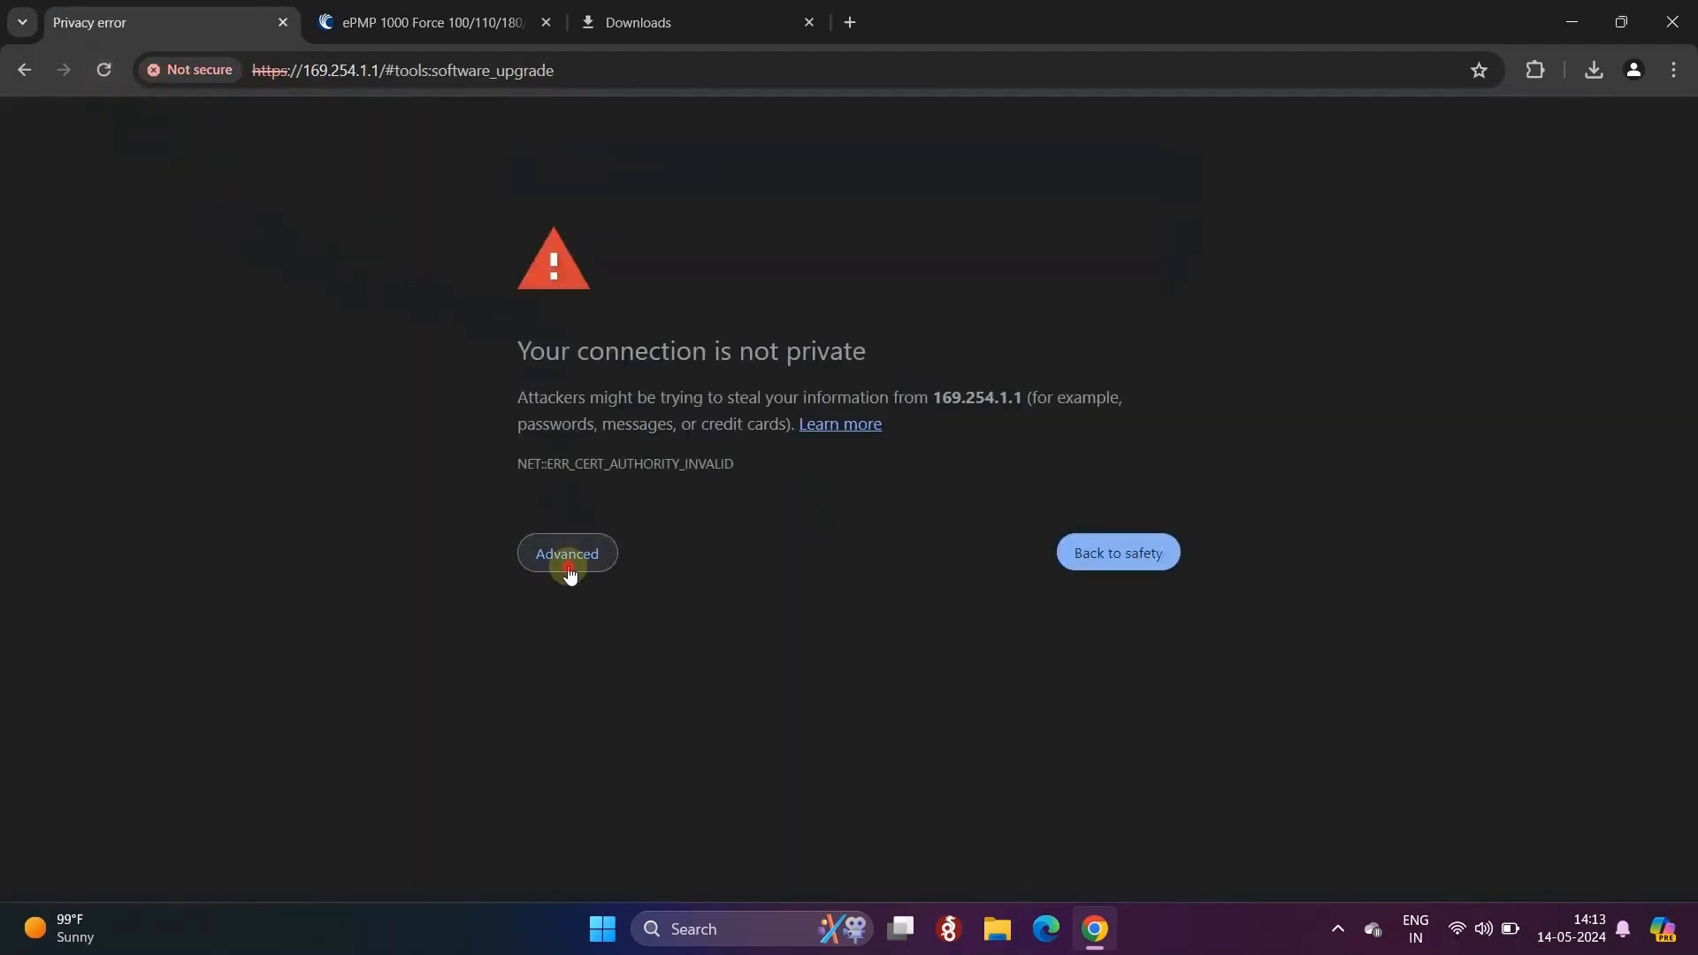
click(568, 566)
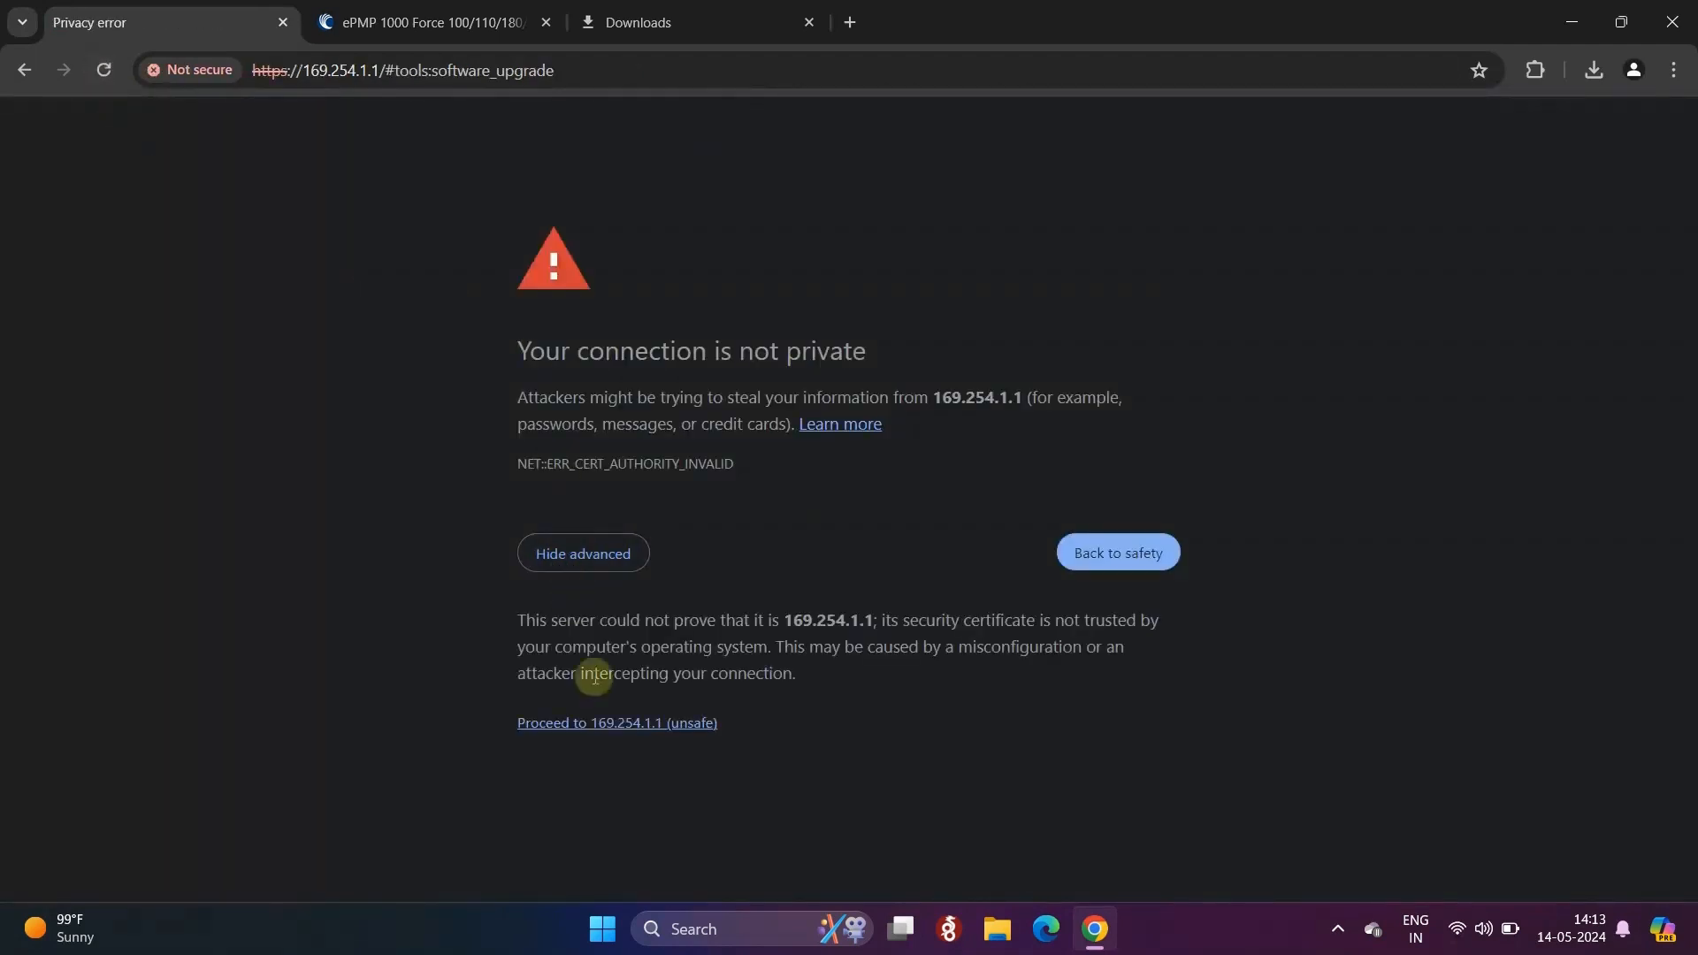
click(613, 736)
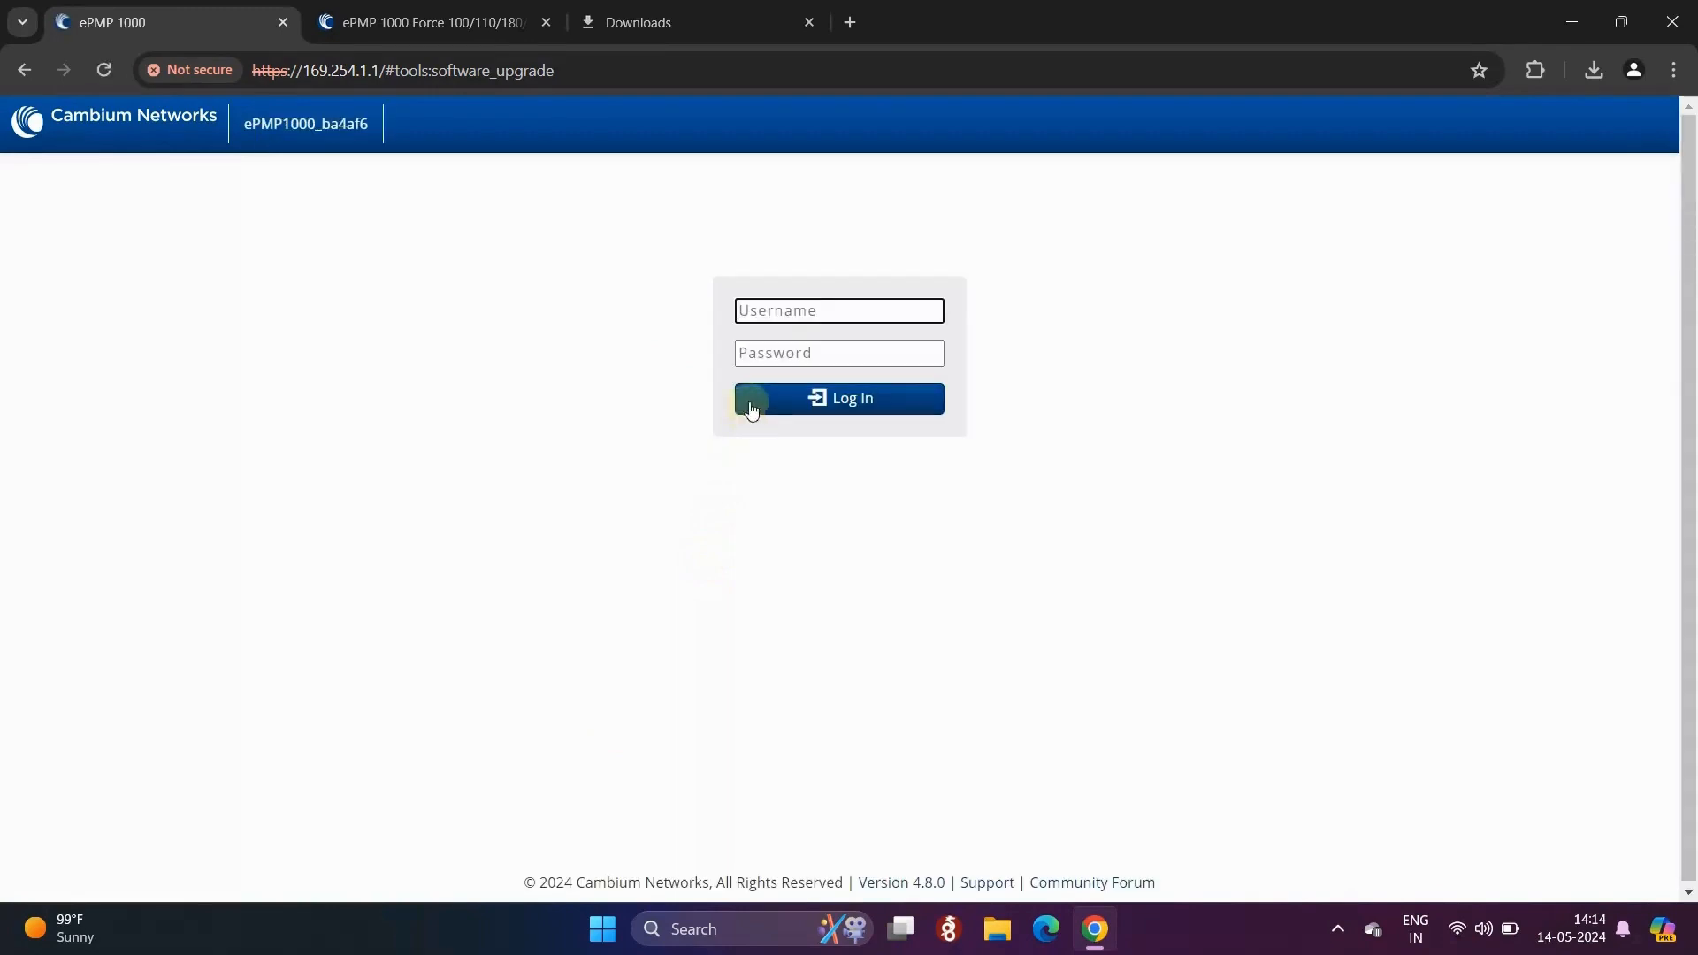
- Log back in as admin with the device password
text(admin)
key(Tab)
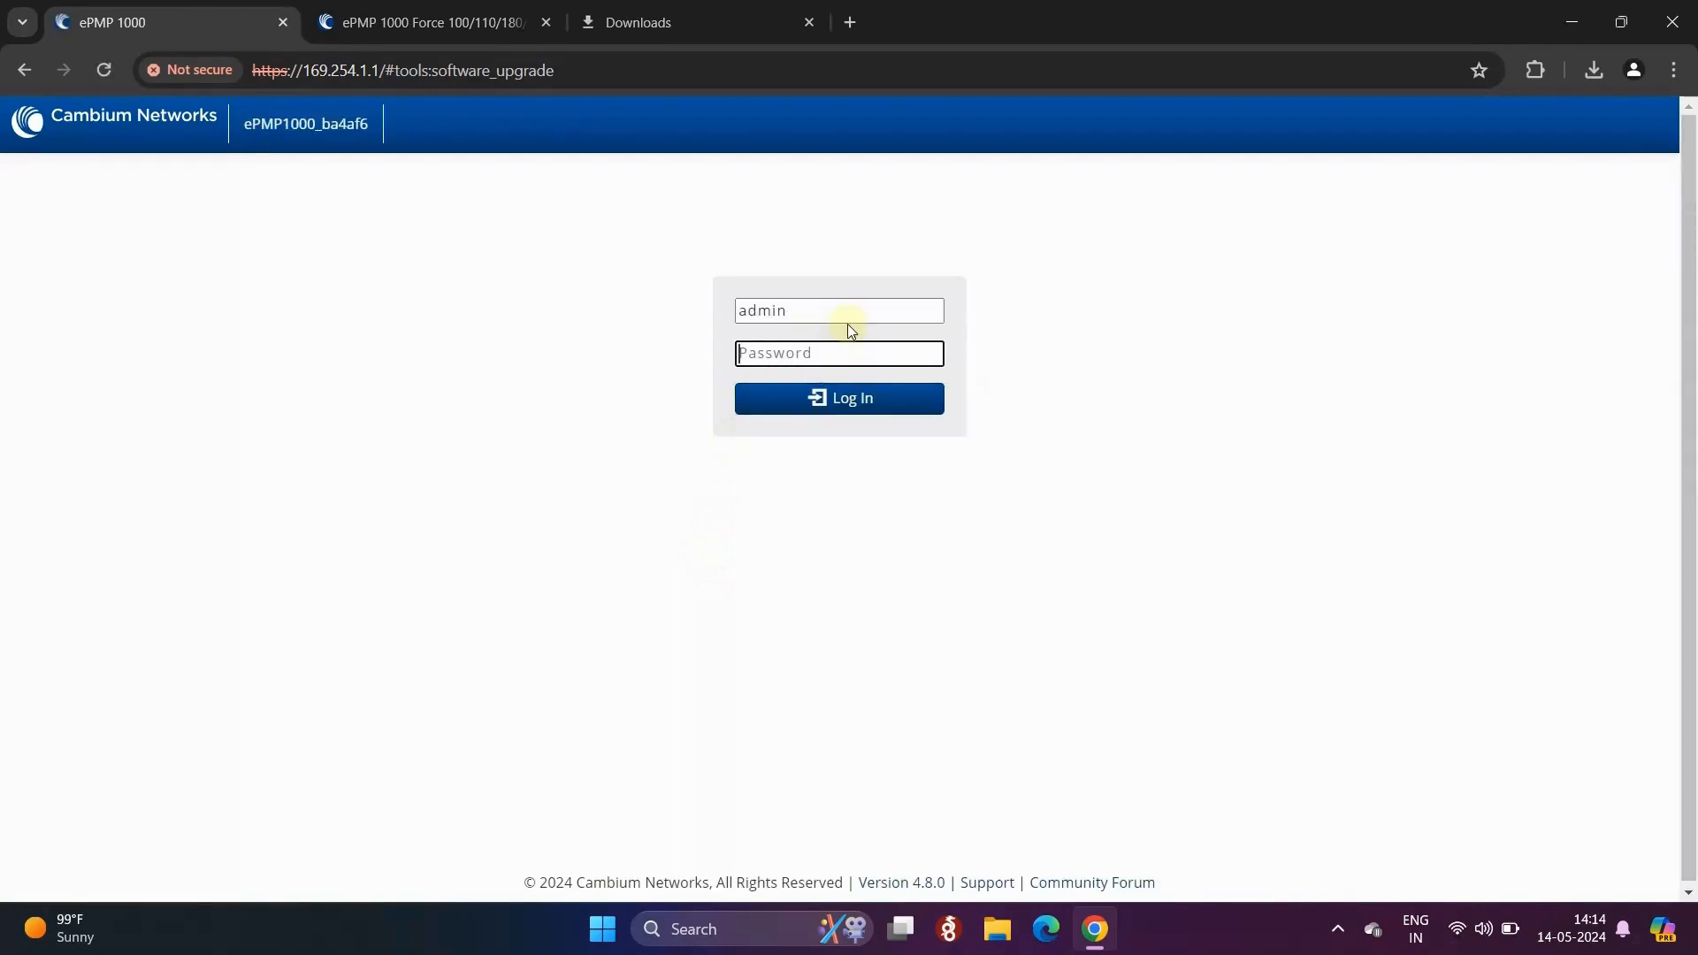
text(•••••••)
key(Return)
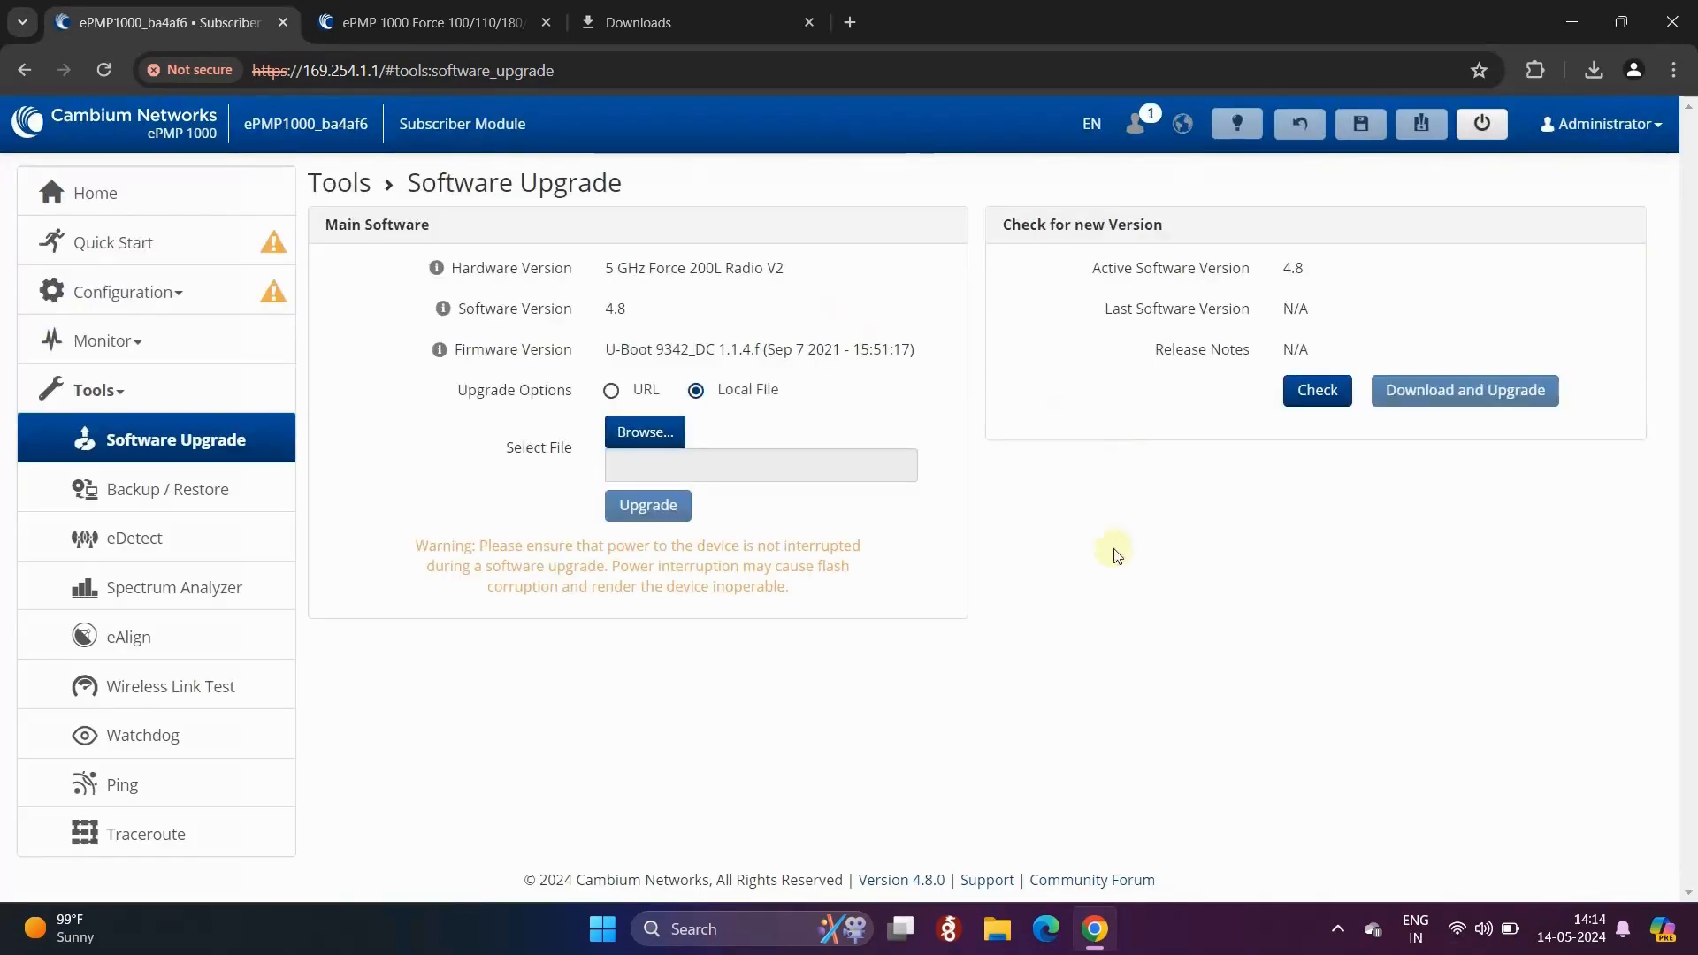
- Mark the active software version 4.8 on the Software Upgrade page
drag(1291, 269, 1314, 269)
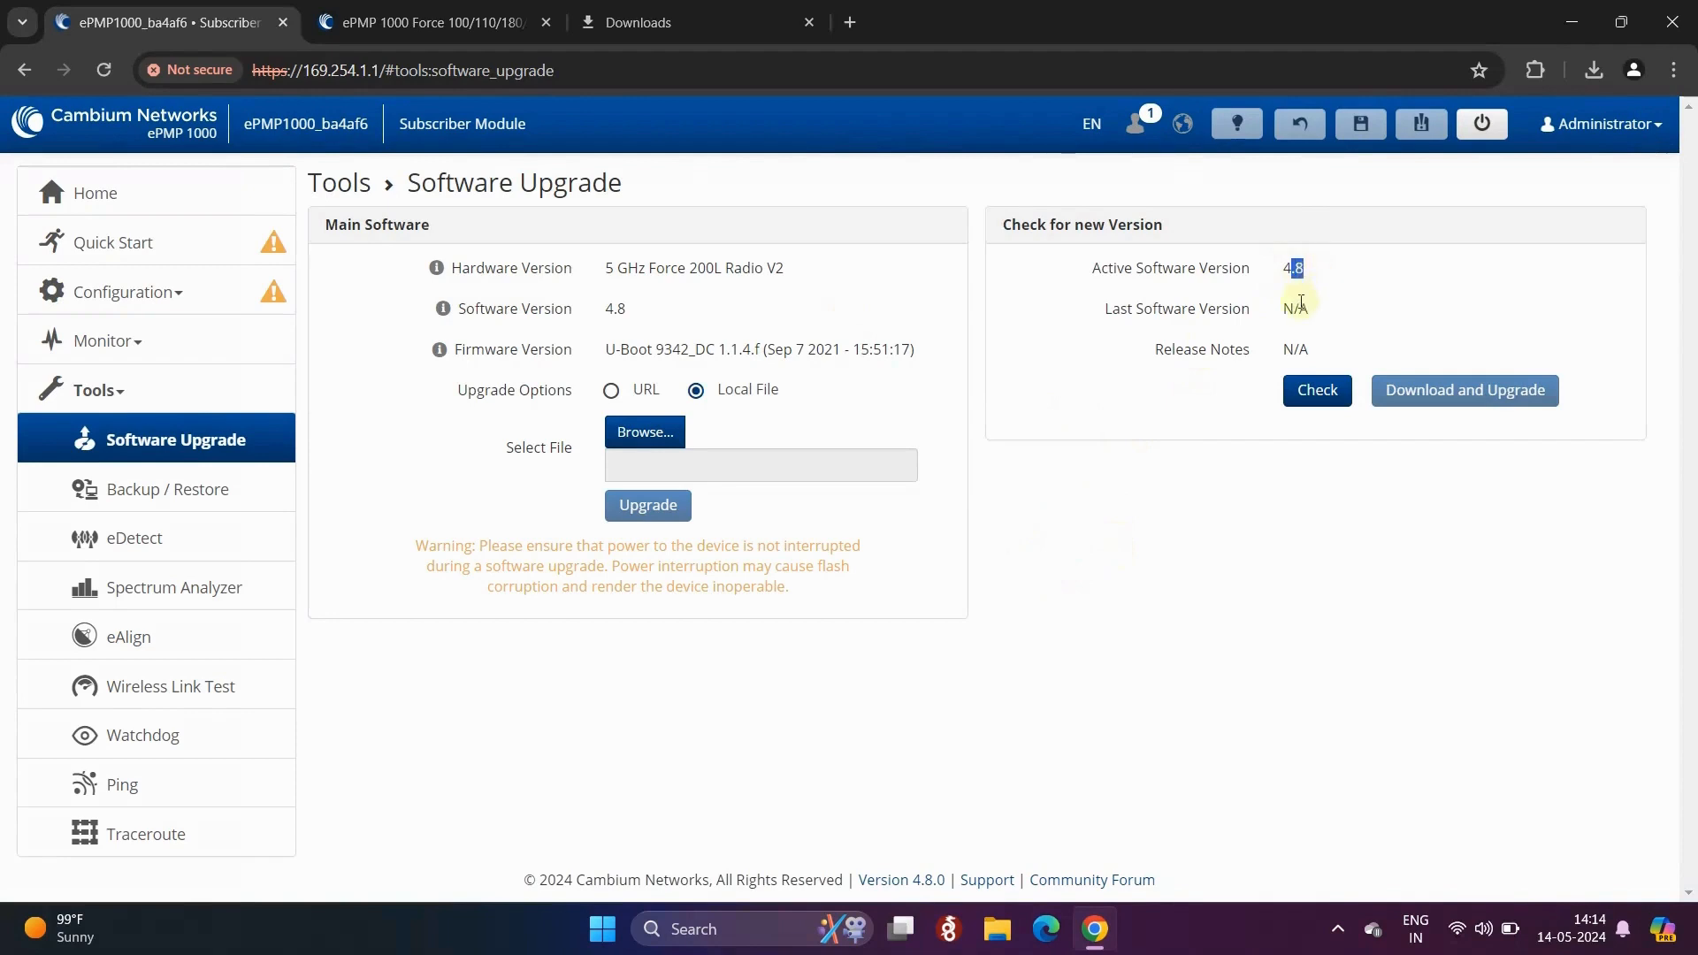
click(1307, 282)
double_click(1322, 274)
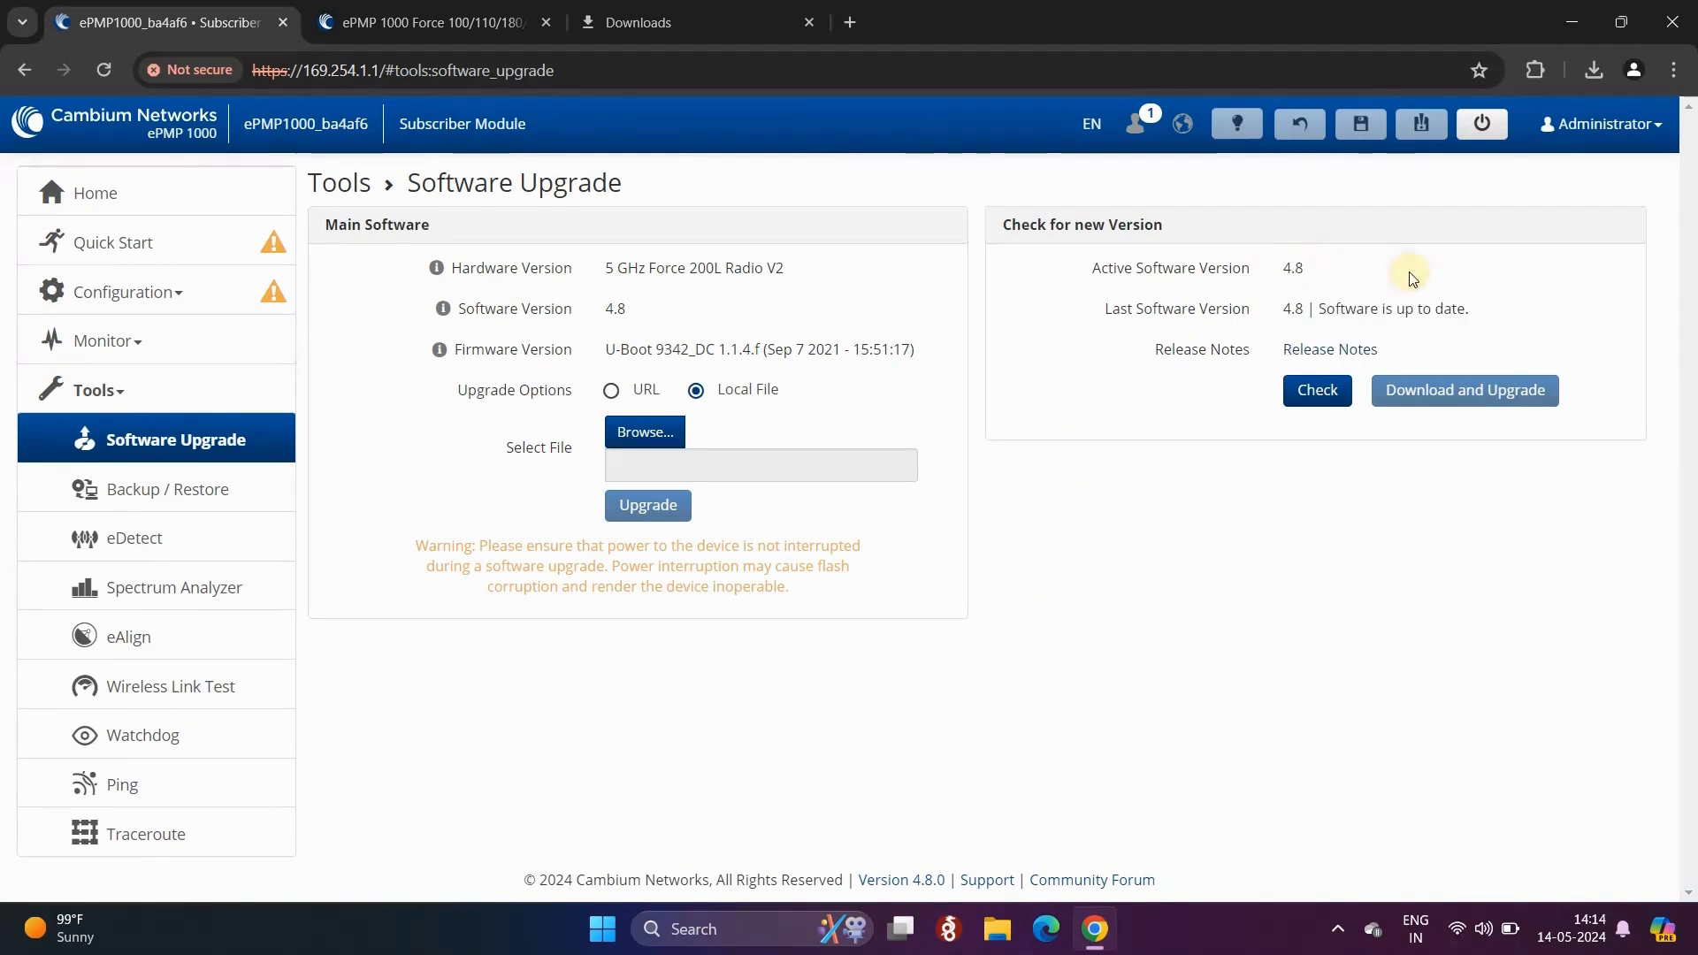